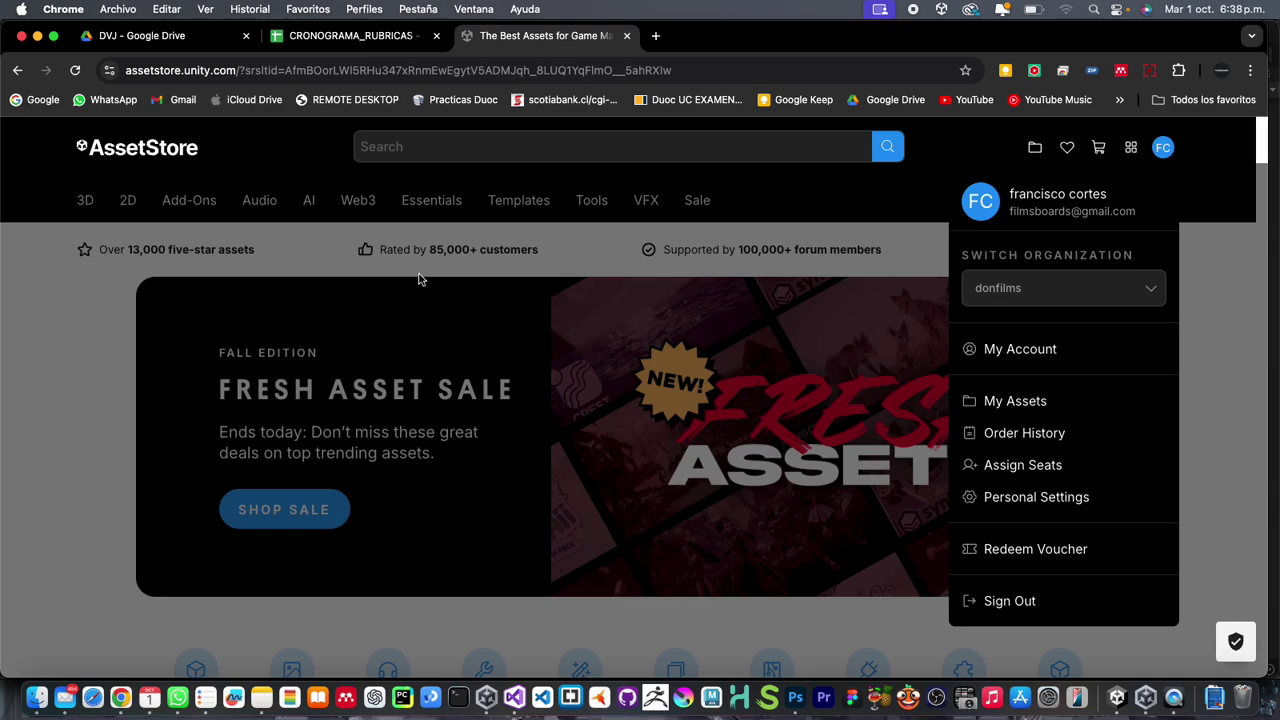
Open and then dismiss the account dropdown to reveal the Fall Edition Fresh Asset Sale home page
click(1203, 317)
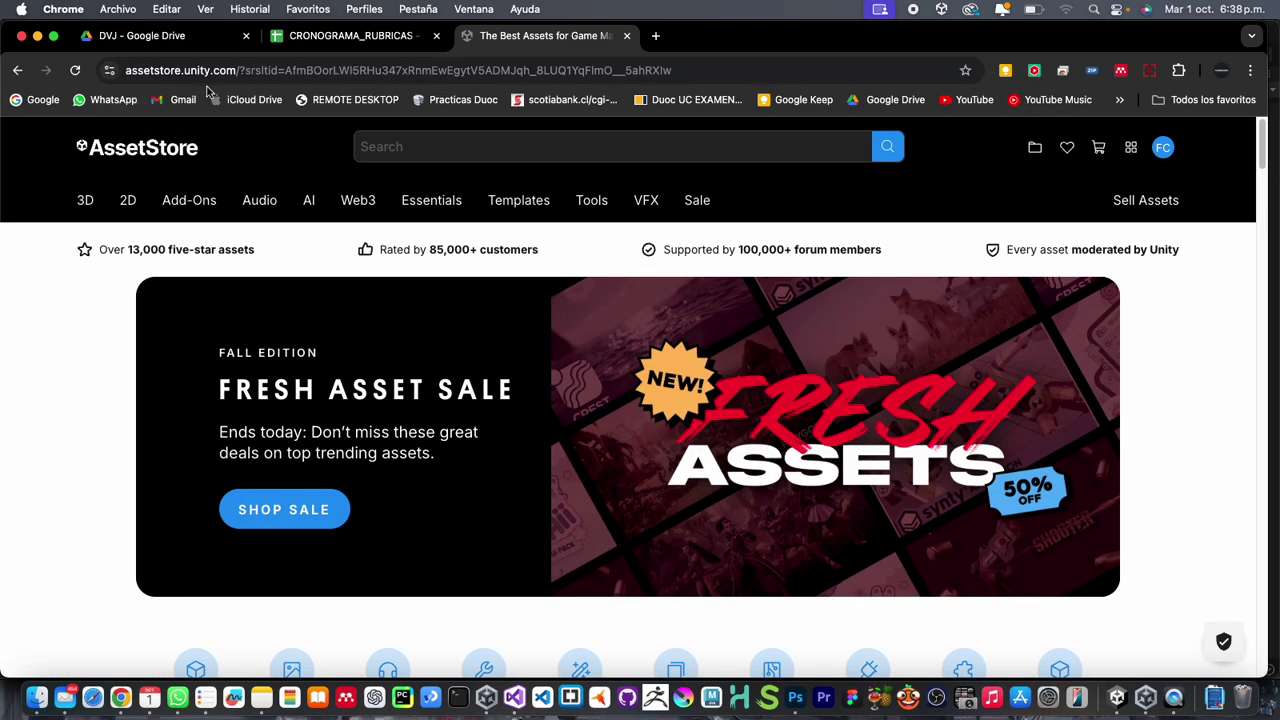
click(1160, 152)
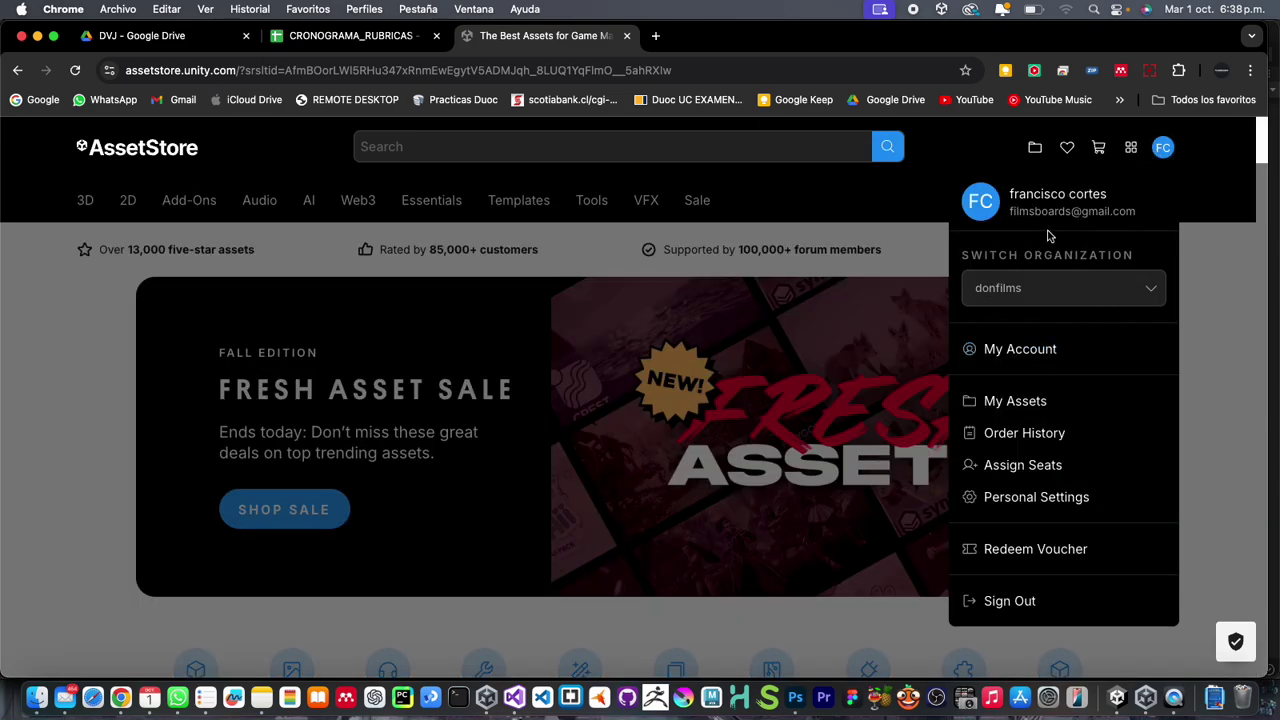
click(158, 403)
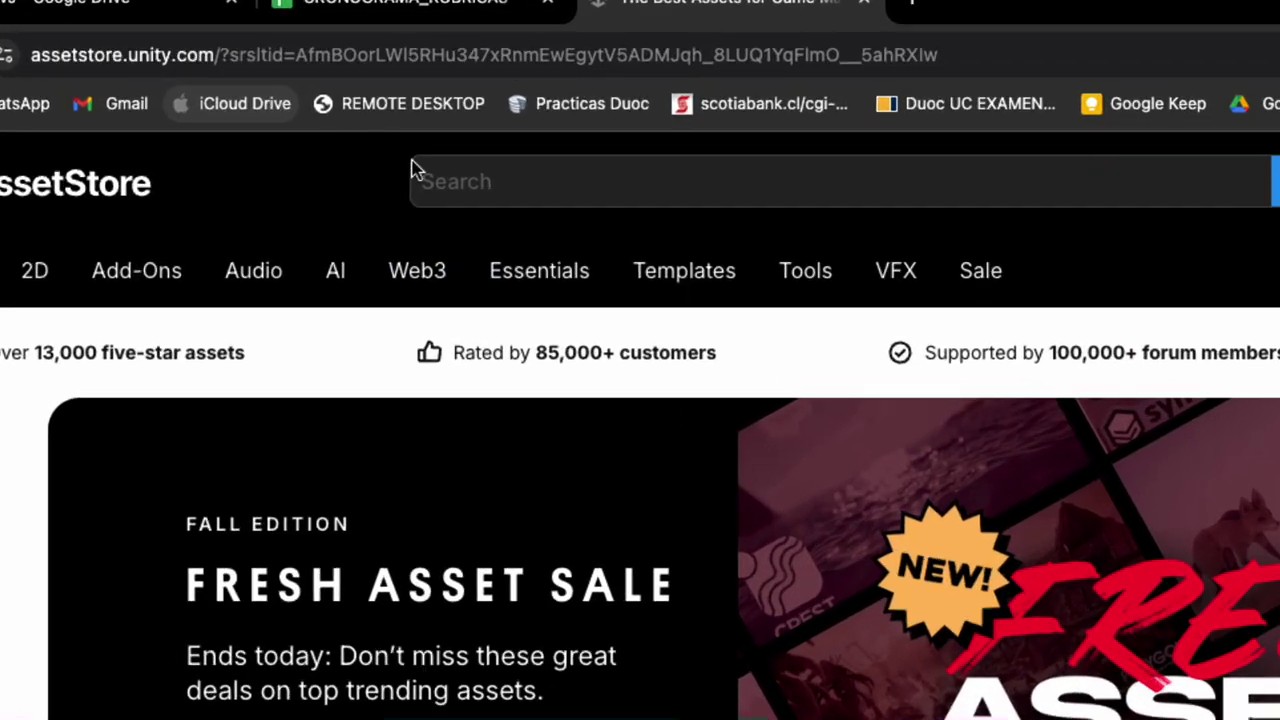
Search the store for 'environments' from the 'envi' suggestion and skim the 21,572 results
click(381, 152)
text(e)
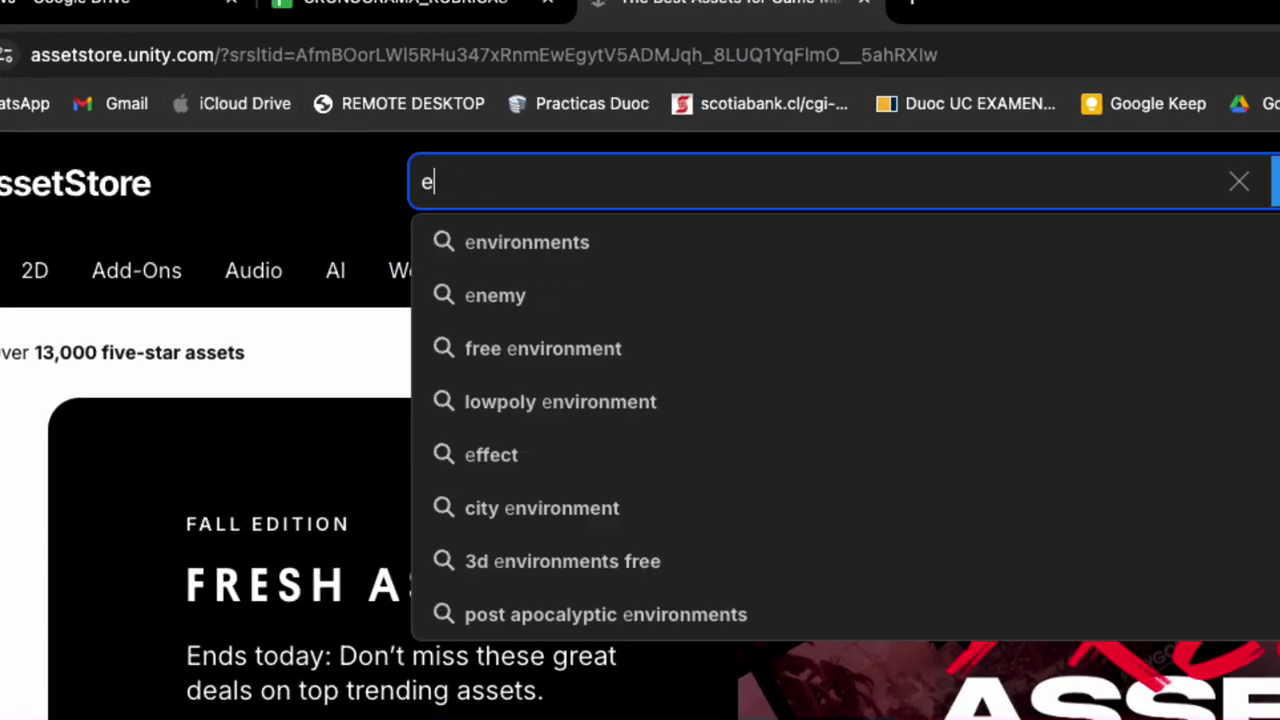
text(nvi)
click(572, 267)
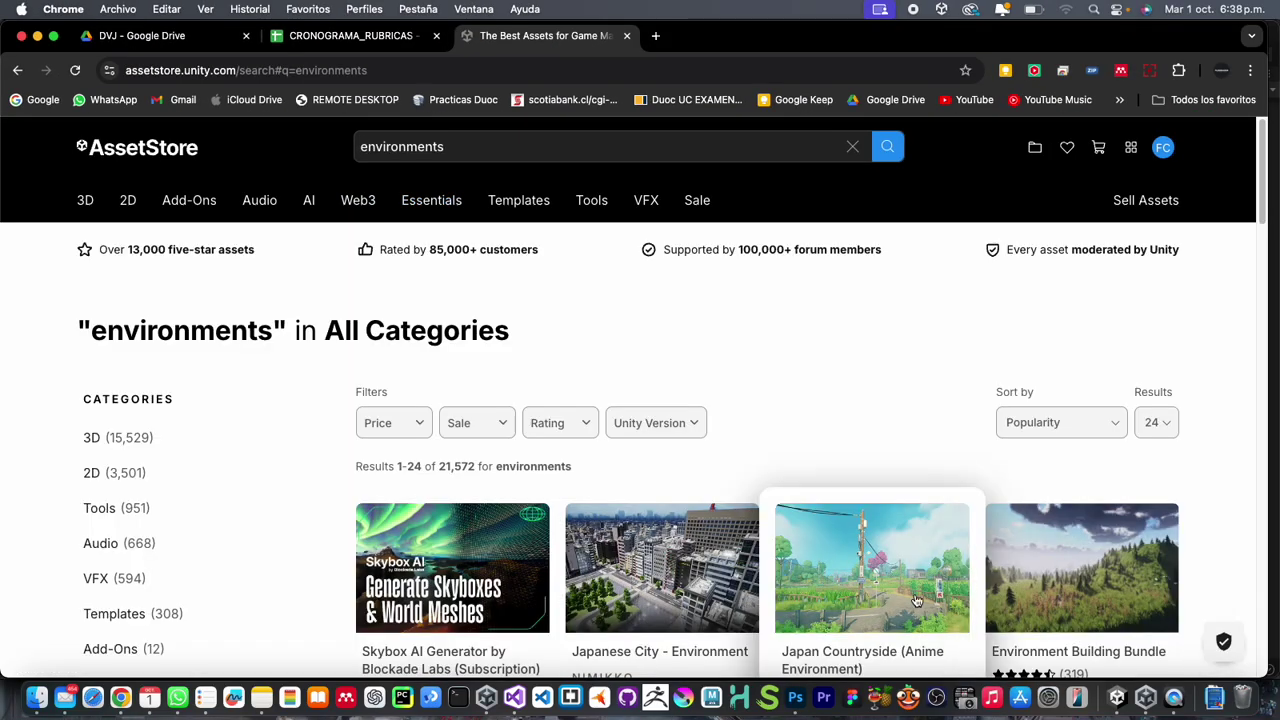
scroll(875, 583, down, 5)
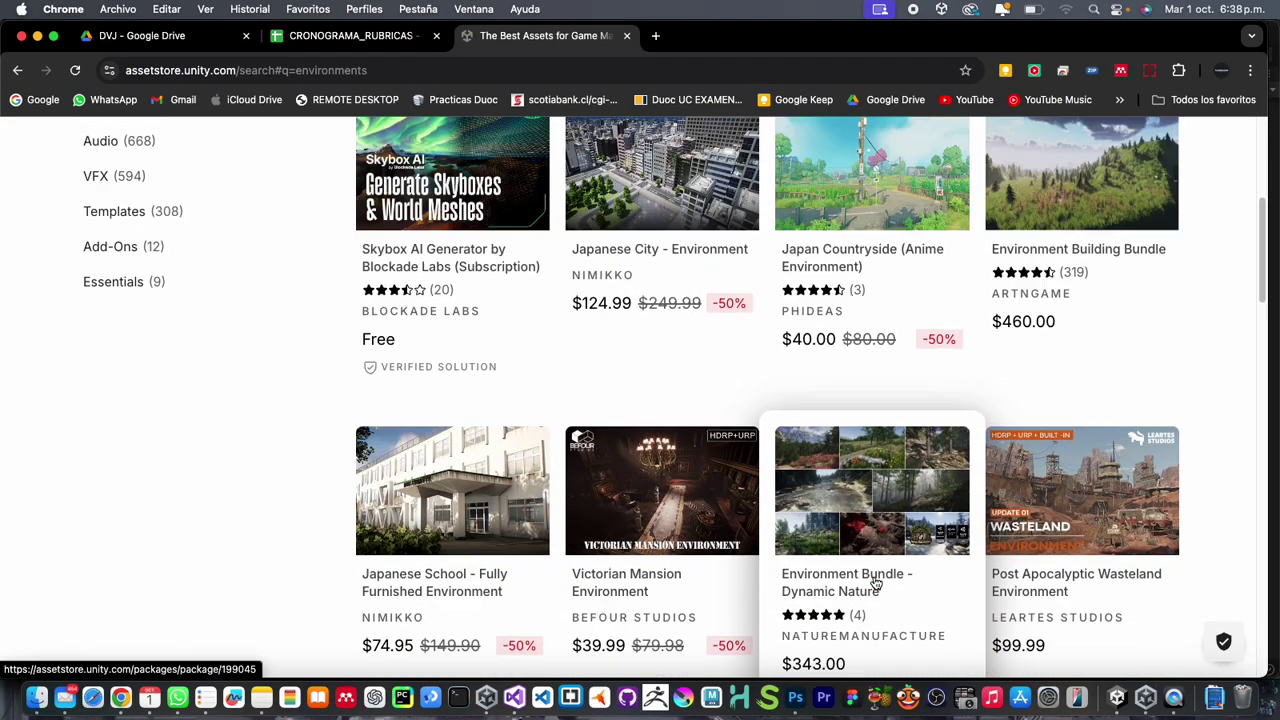
scroll(871, 577, up, 5)
scroll(600, 540, down, 2)
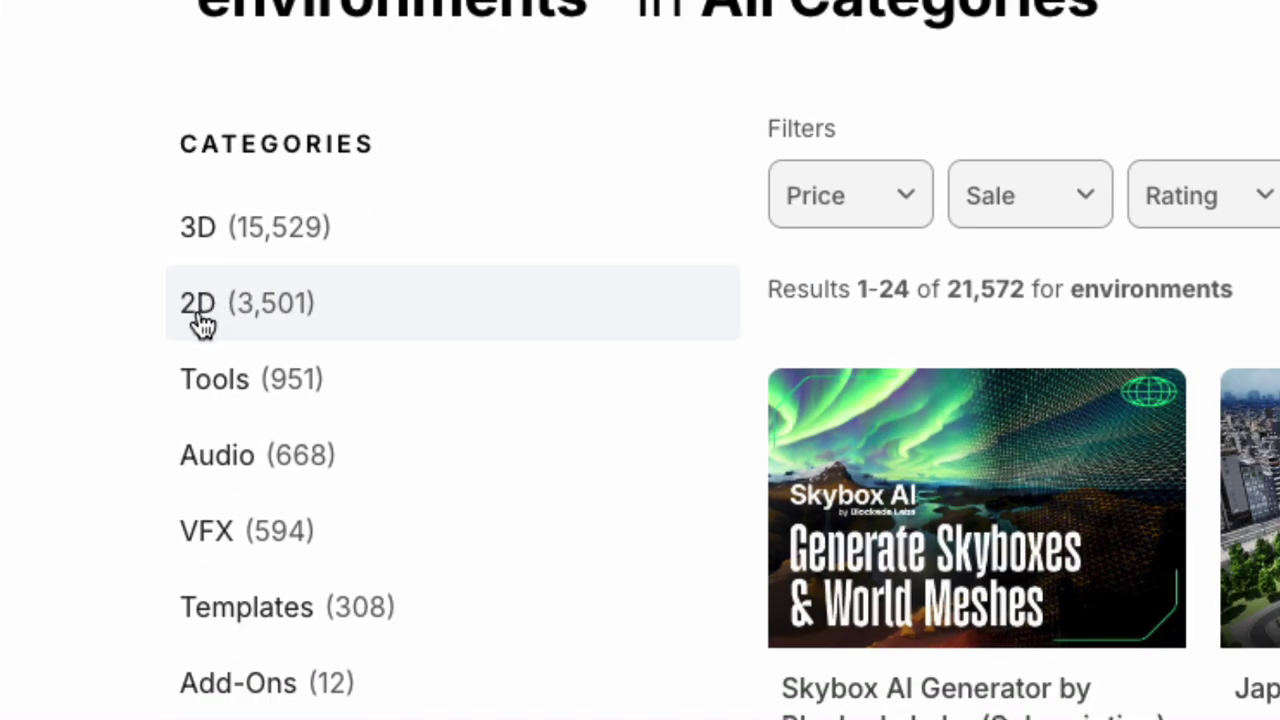
Filter the environments results to the 2D category and Free price, leaving 300 assets
click(200, 322)
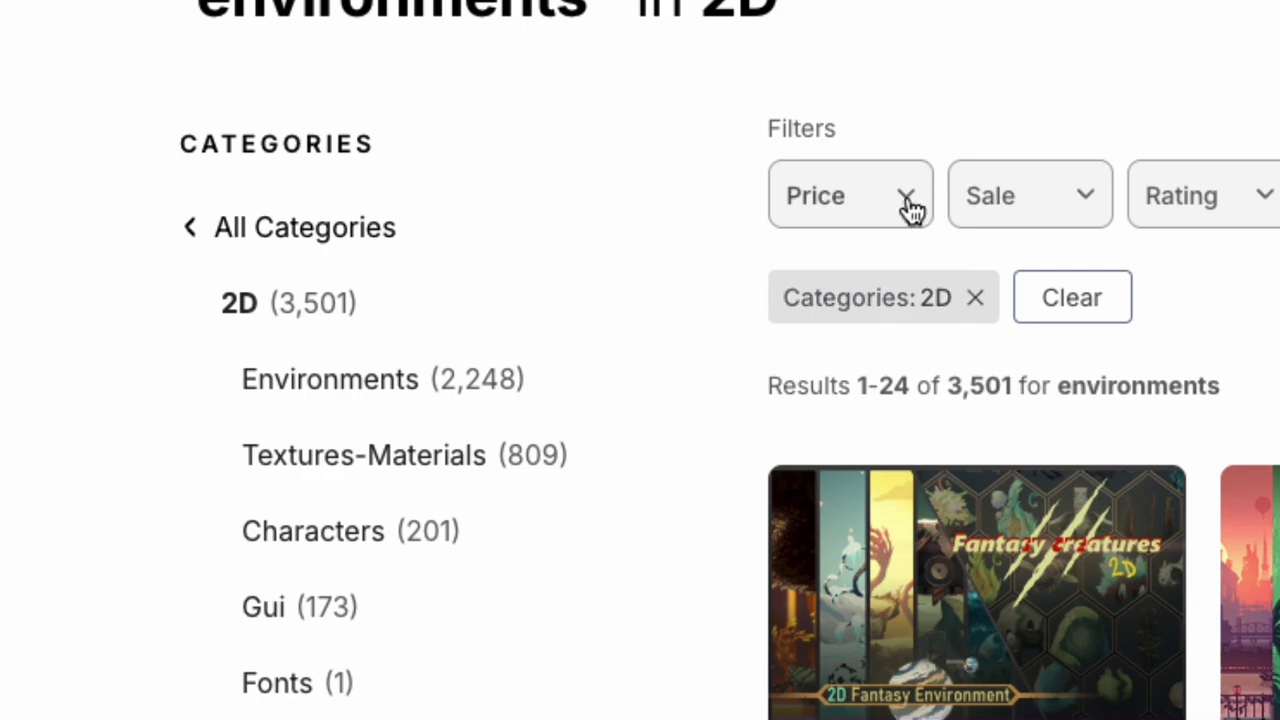
click(912, 208)
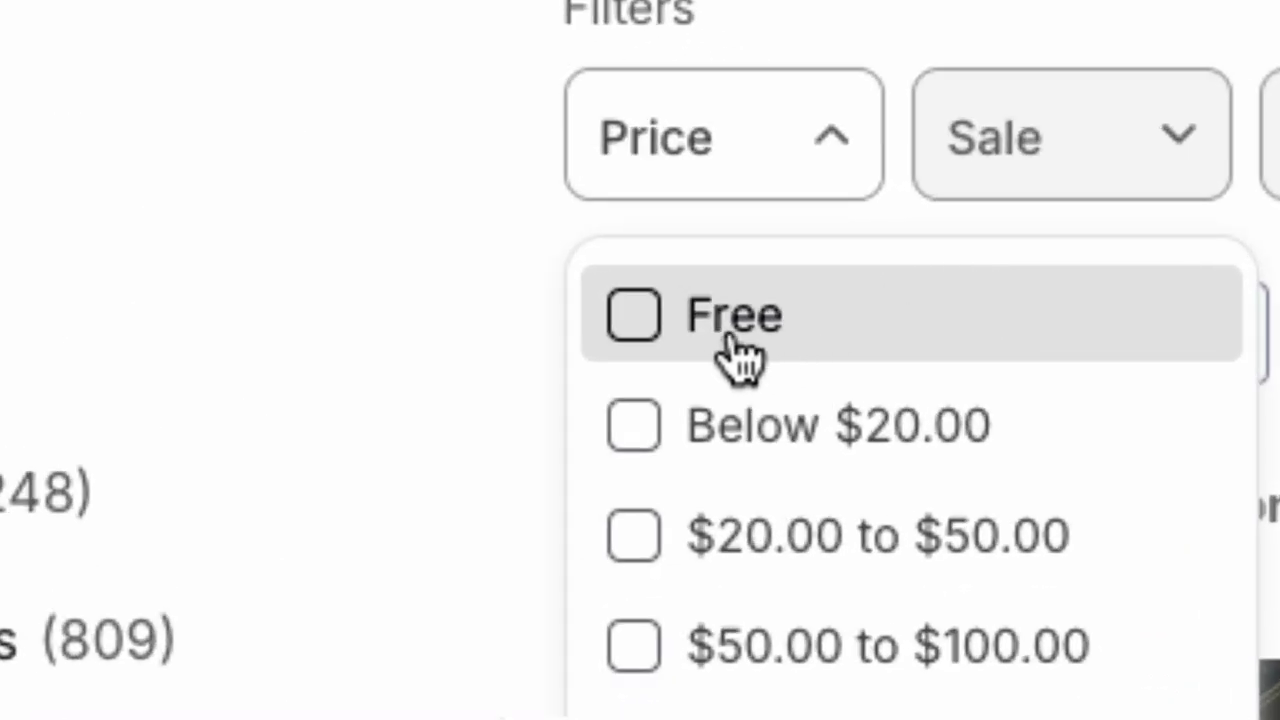
click(645, 328)
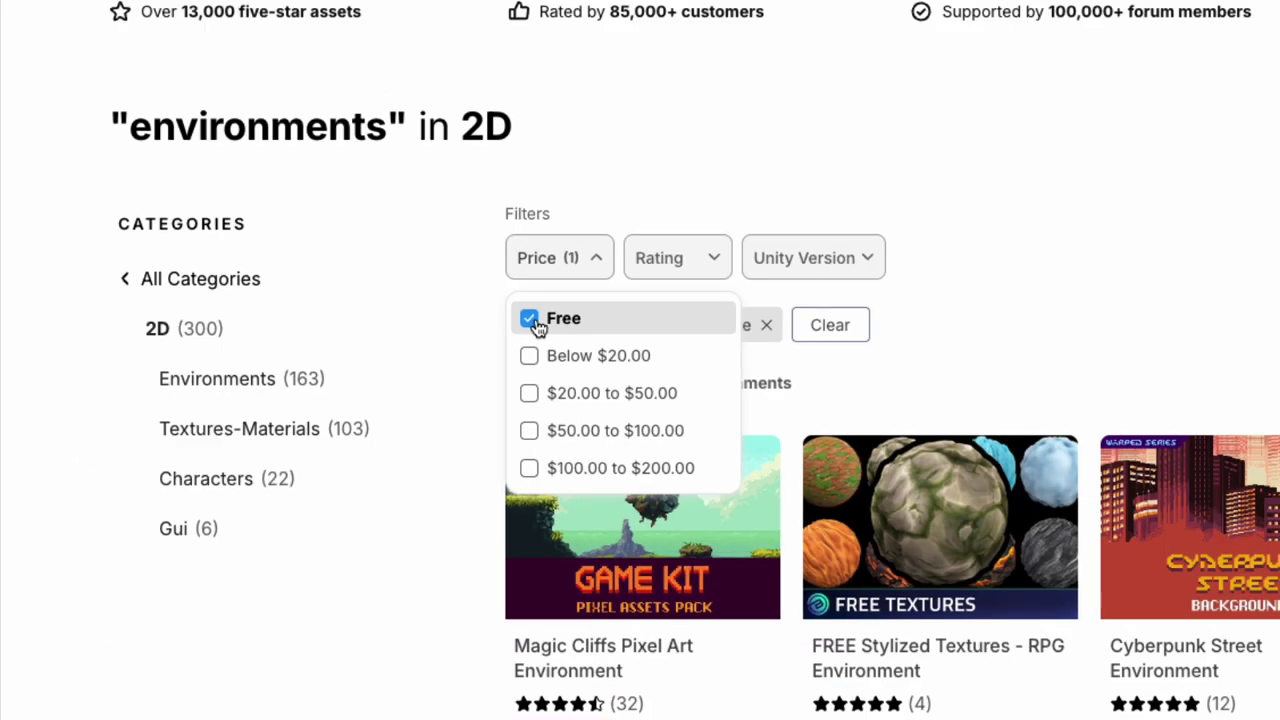
Scroll through the first page of free 2D environment results down to the pagination
scroll(917, 487, down, 3)
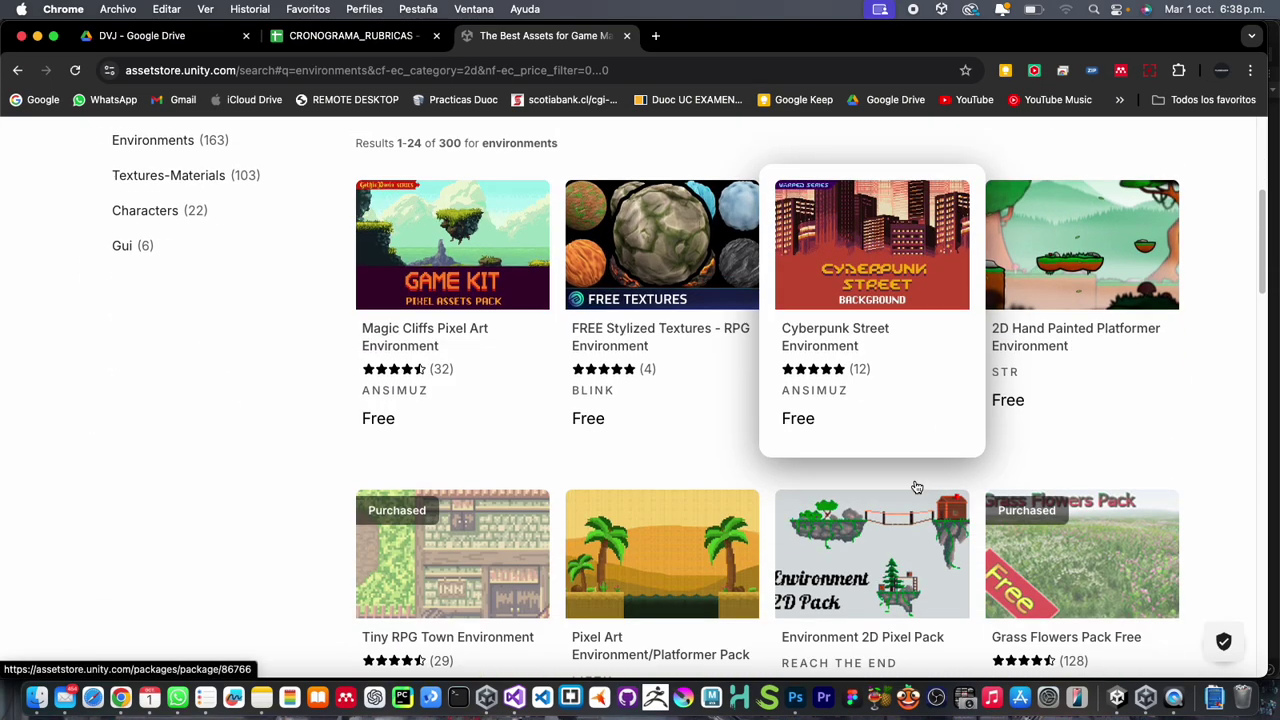
scroll(917, 487, down, 2)
scroll(912, 488, down, 2)
scroll(714, 464, down, 2)
scroll(714, 465, down, 2)
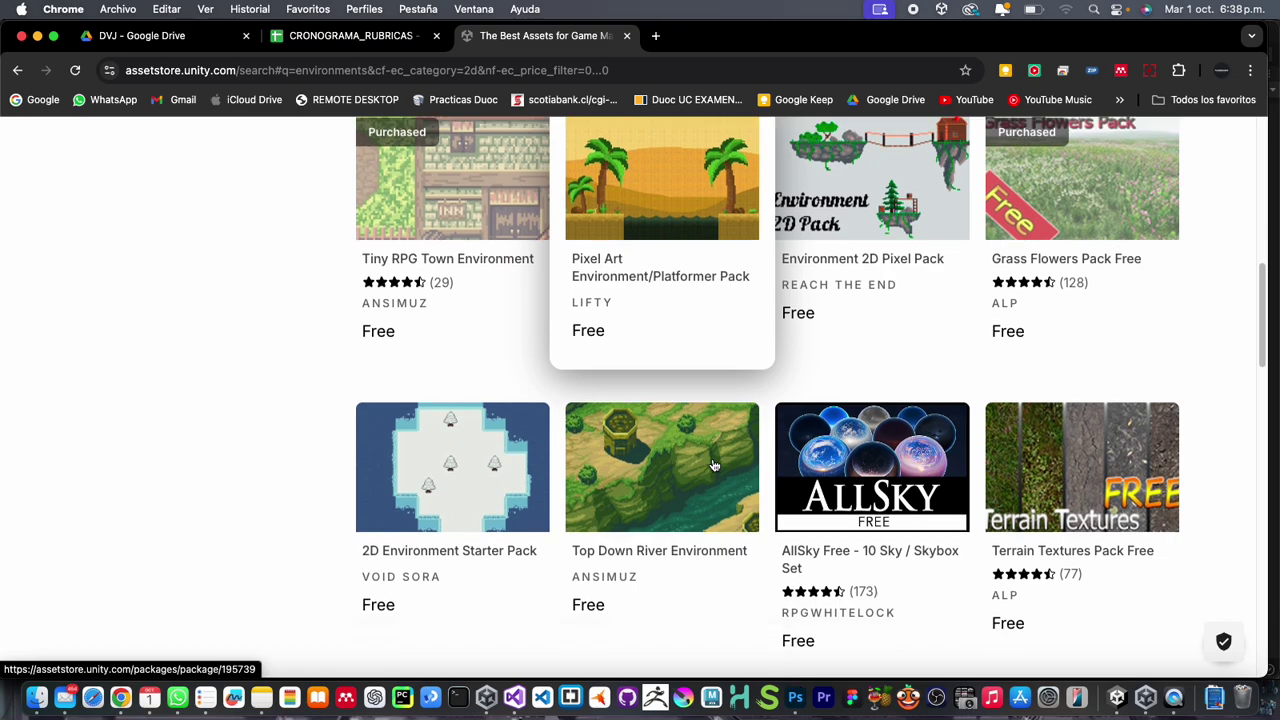
scroll(714, 464, down, 2)
scroll(714, 464, down, 2)
scroll(714, 464, down, 2)
scroll(714, 464, down, 2)
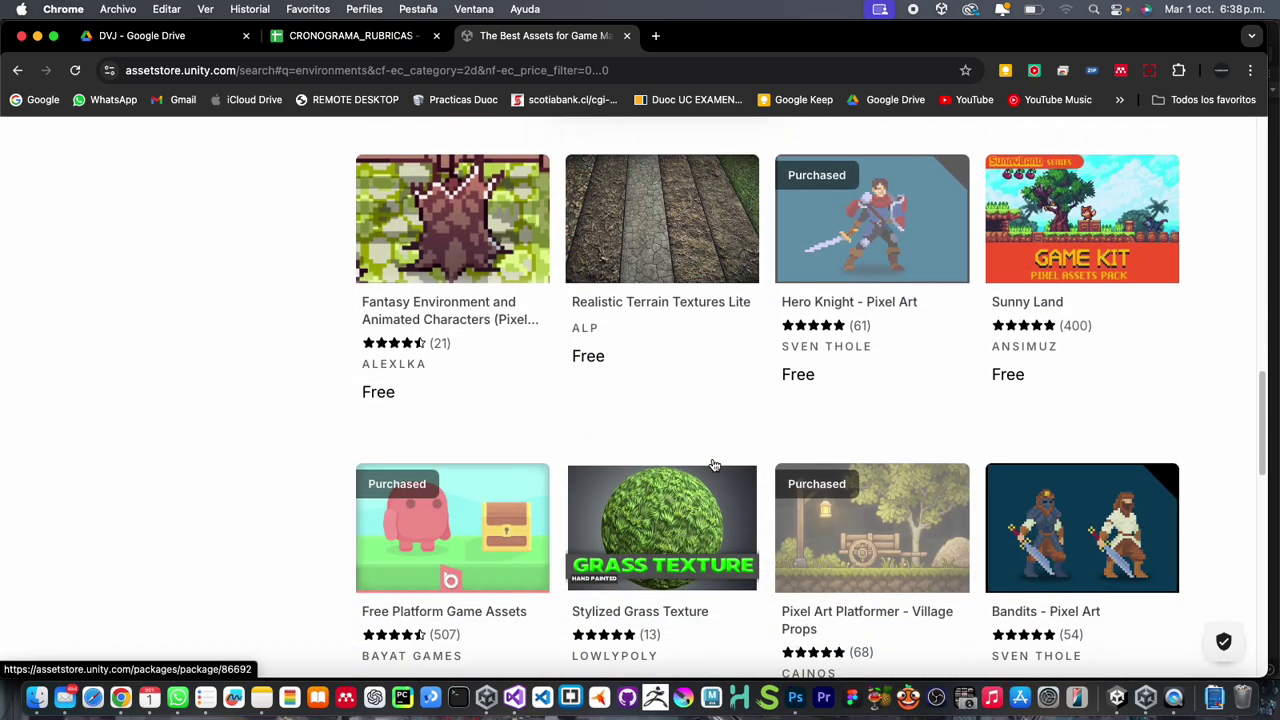
scroll(714, 464, down, 3)
scroll(714, 465, down, 1)
scroll(714, 465, down, 1)
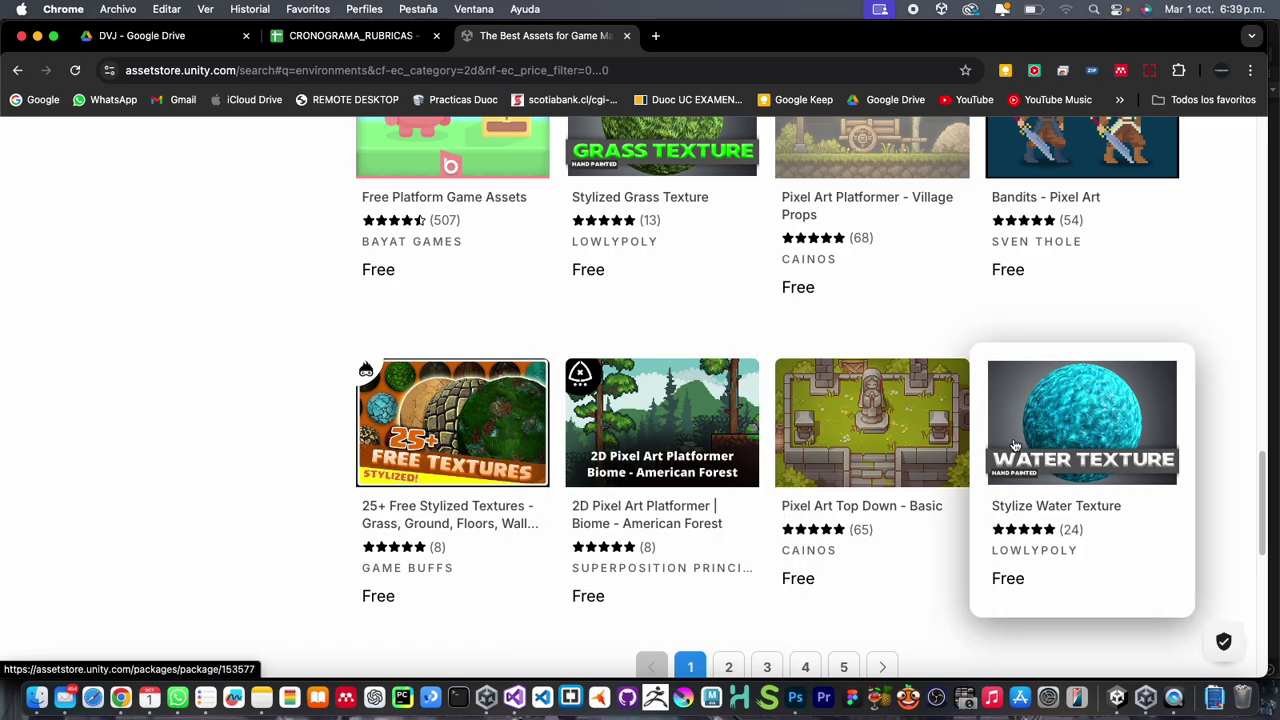
scroll(925, 392, down, 2)
scroll(929, 395, up, 5)
scroll(1220, 517, up, 3)
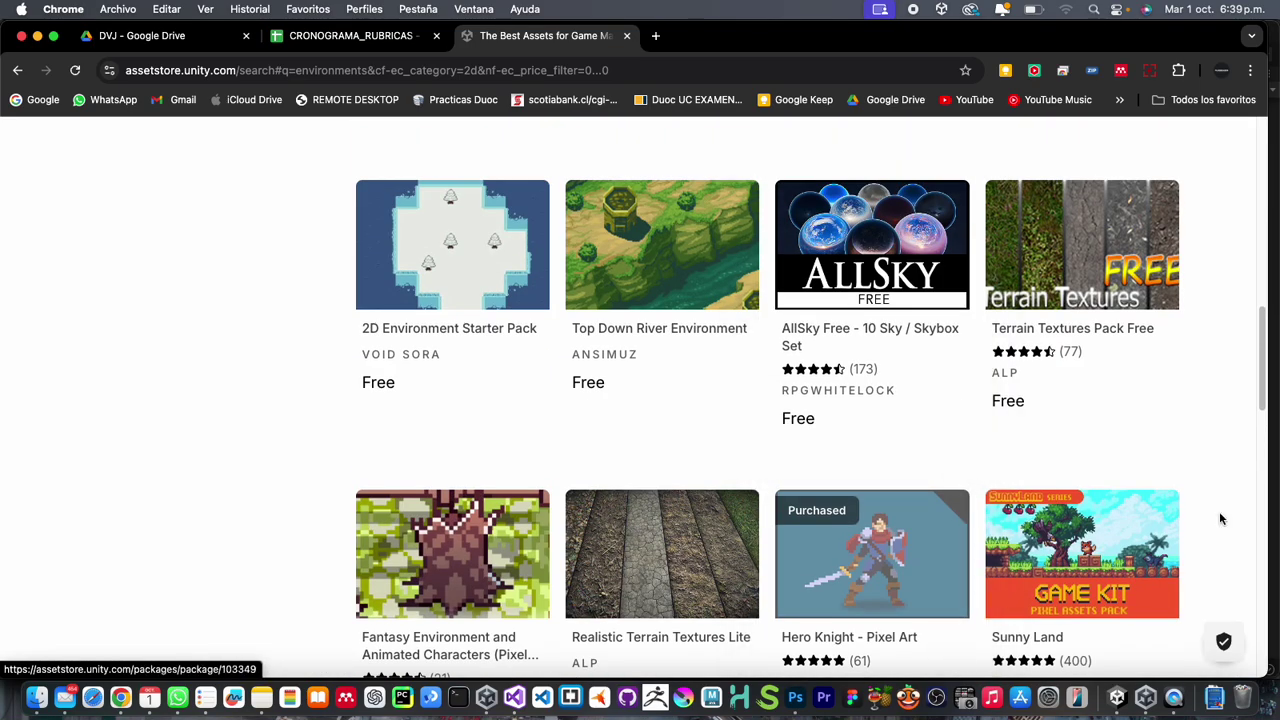
scroll(1163, 497, up, 5)
scroll(1163, 497, up, 2)
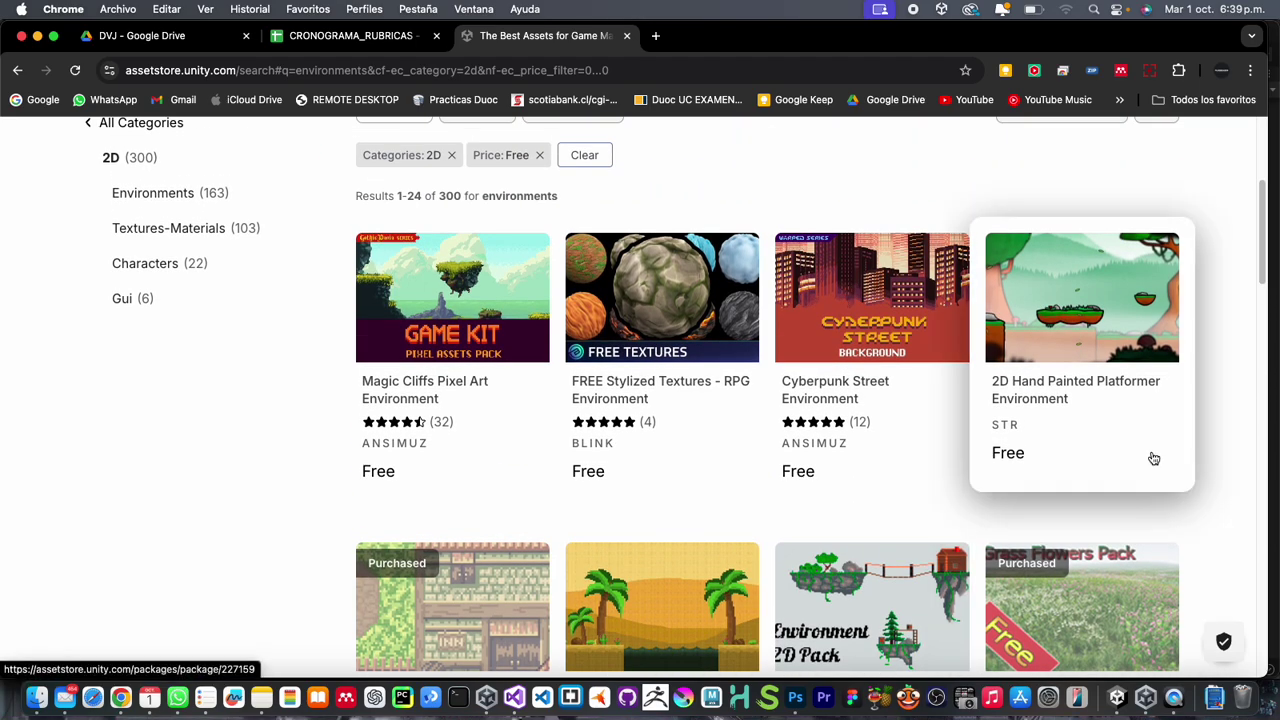
scroll(1114, 363, down, 7)
scroll(1114, 363, down, 3)
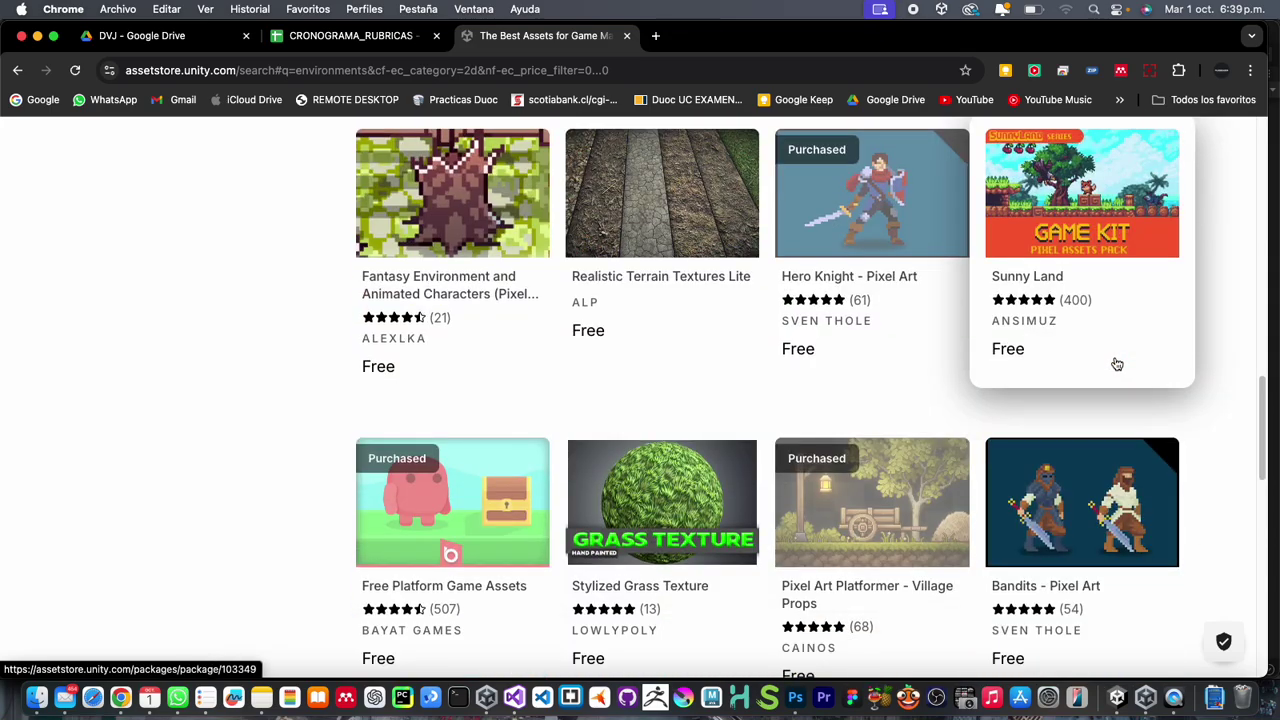
scroll(931, 432, down, 5)
Switch to page 2 of the results (items 25–48 of 300) and browse it
click(738, 533)
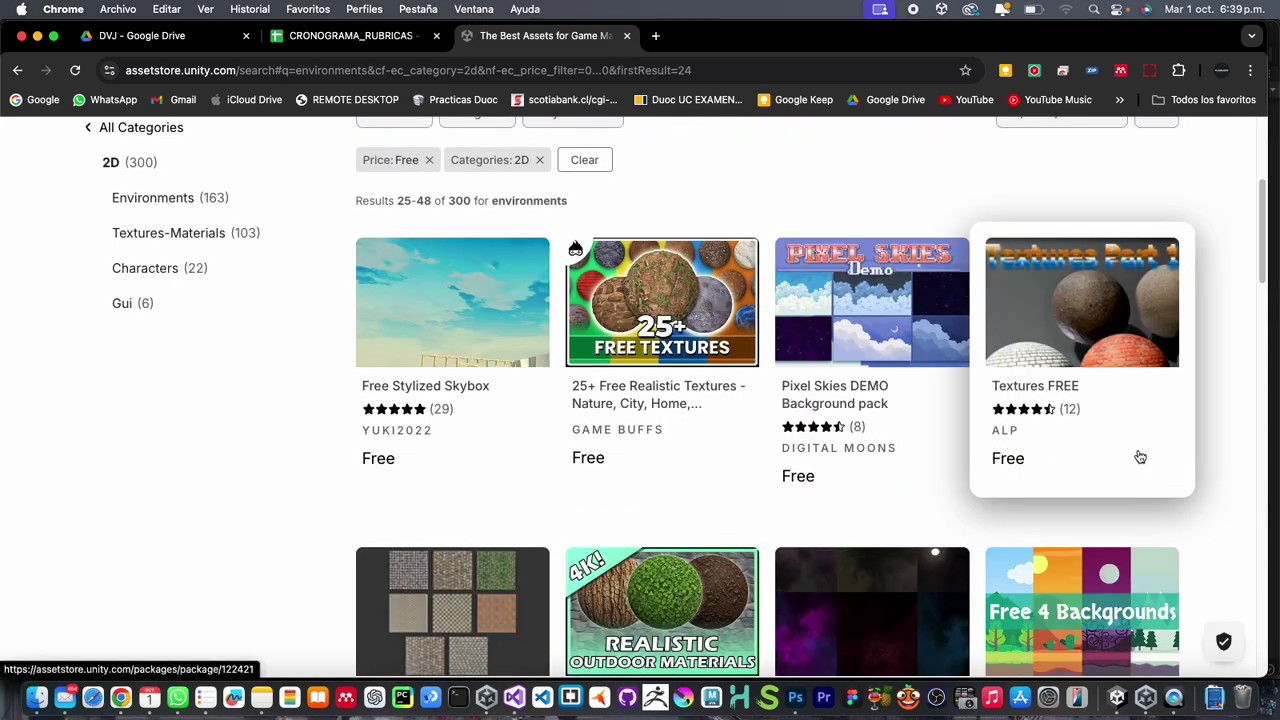
scroll(1150, 460, down, 3)
scroll(1160, 465, down, 2)
scroll(1170, 470, down, 3)
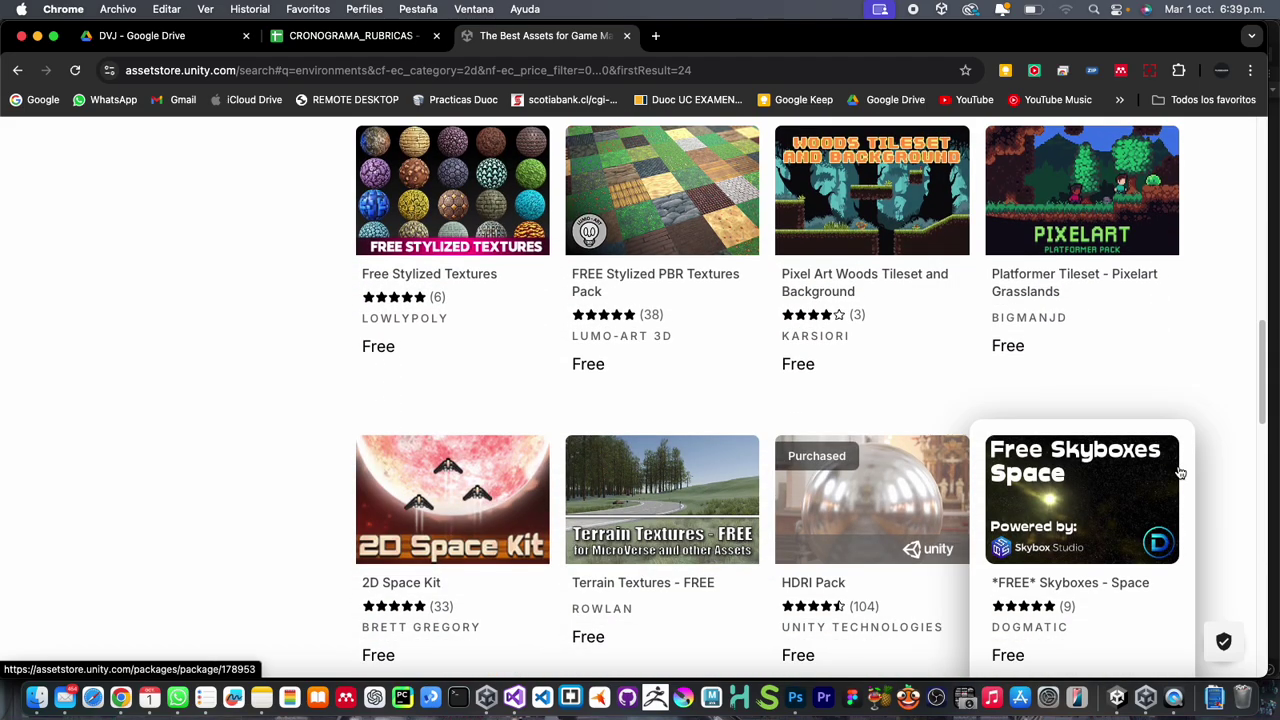
scroll(1180, 472, down, 3)
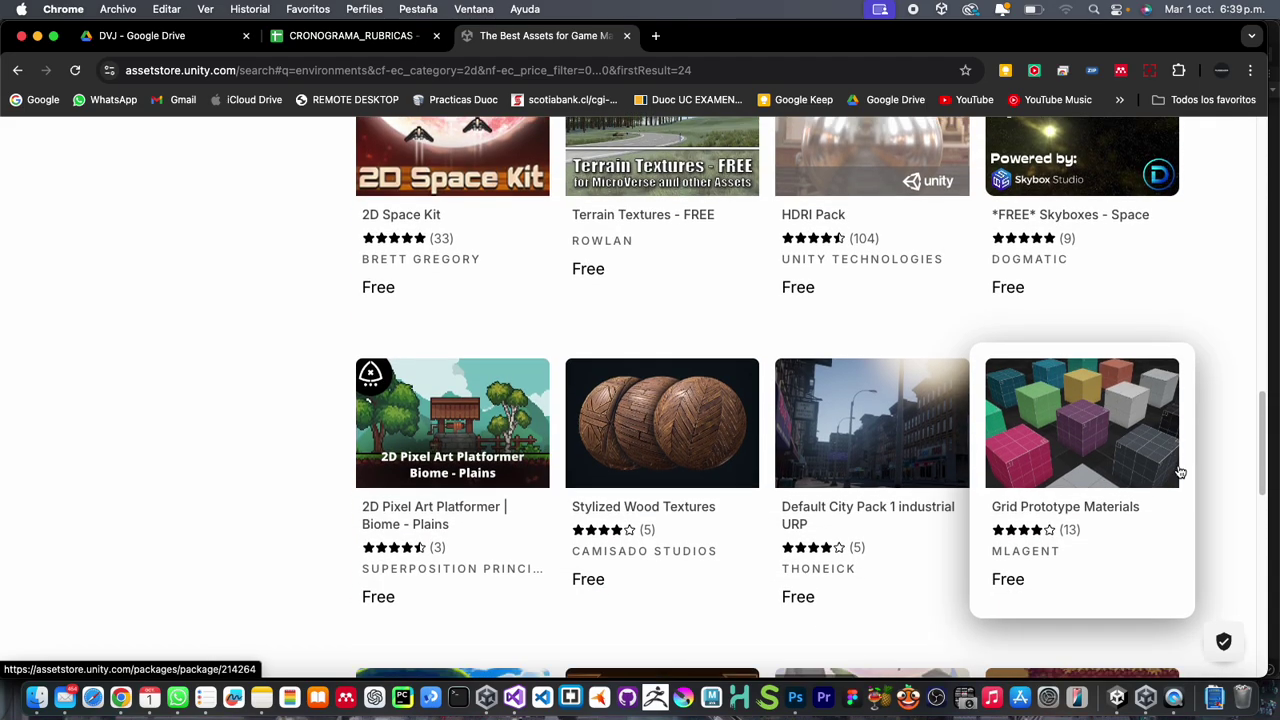
scroll(1195, 476, down, 2)
scroll(1207, 476, down, 3)
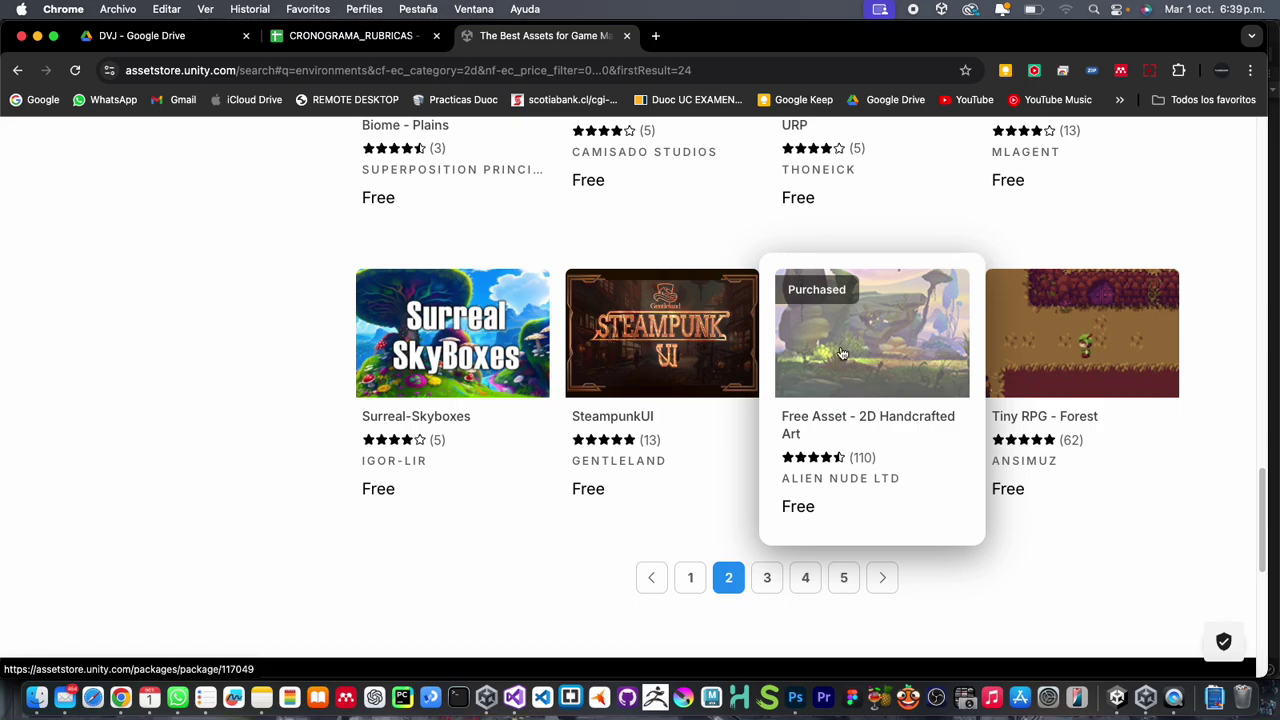
In the Unity editor, stop Play mode and restore the full layout from the maximized Game view
key(super+bracketleft)
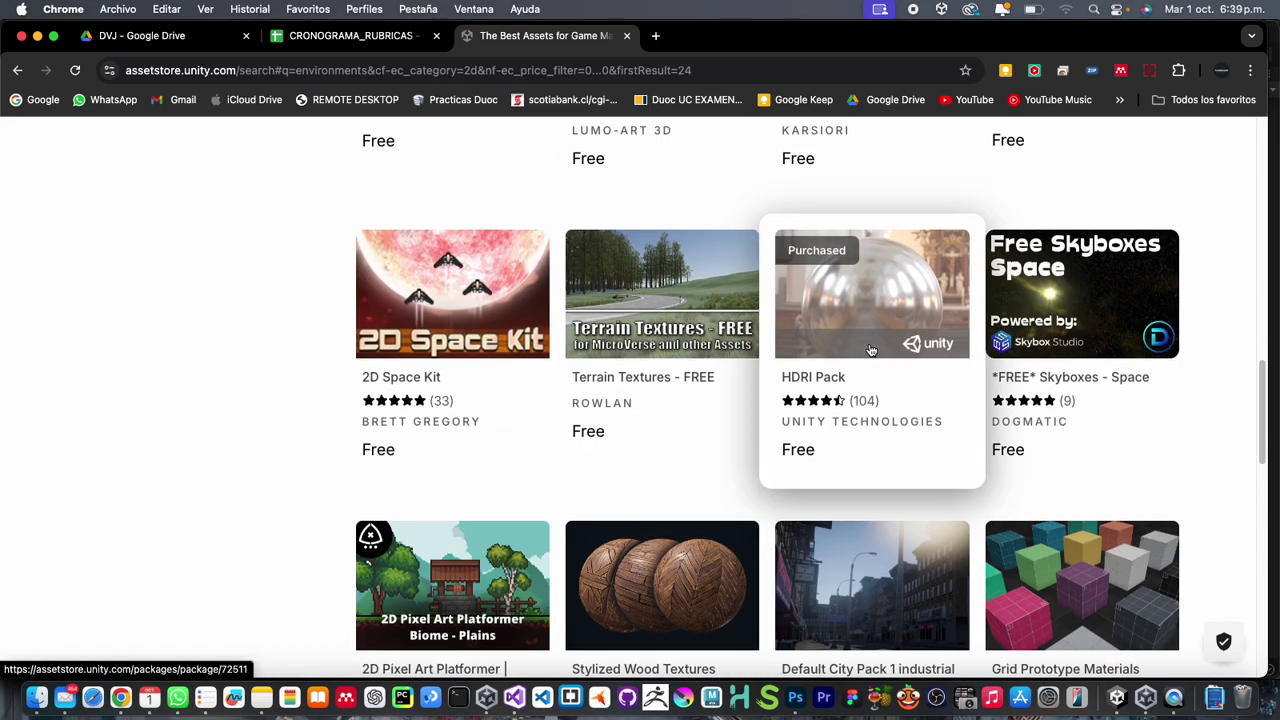
key(ctrl+Up)
click(885, 612)
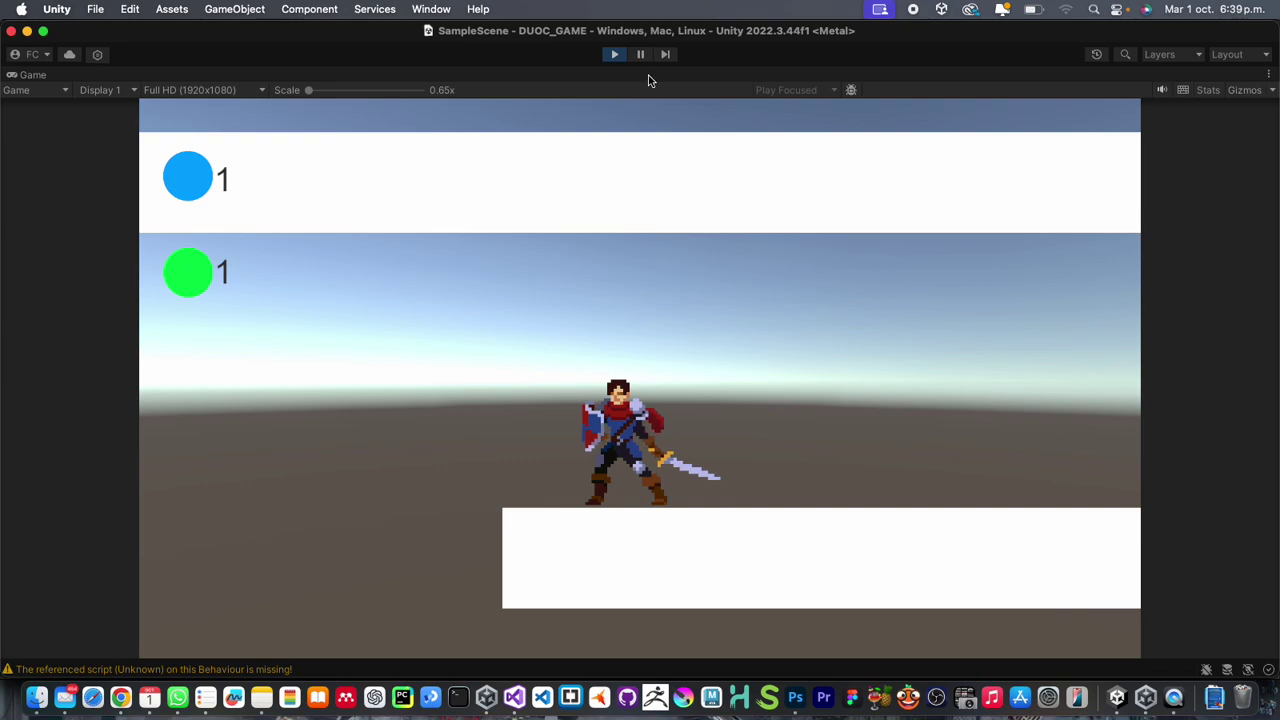
key(super+p)
click(1269, 76)
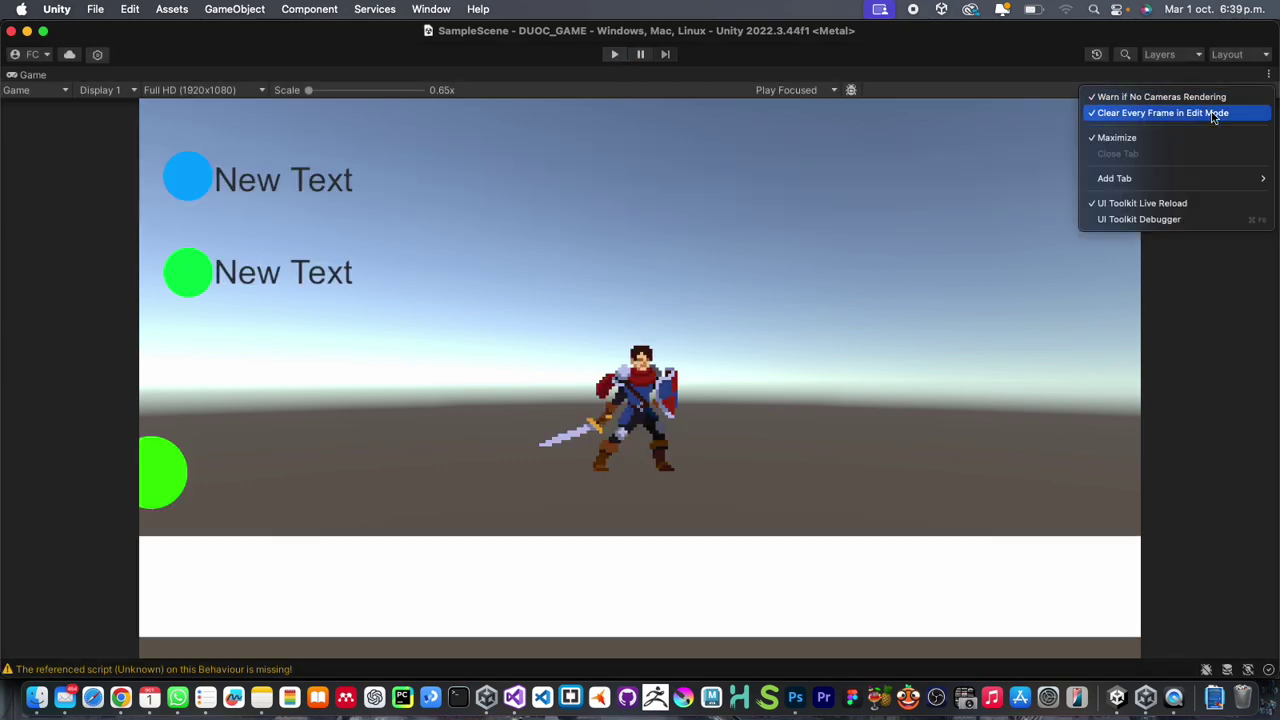
click(888, 381)
key(shift+space)
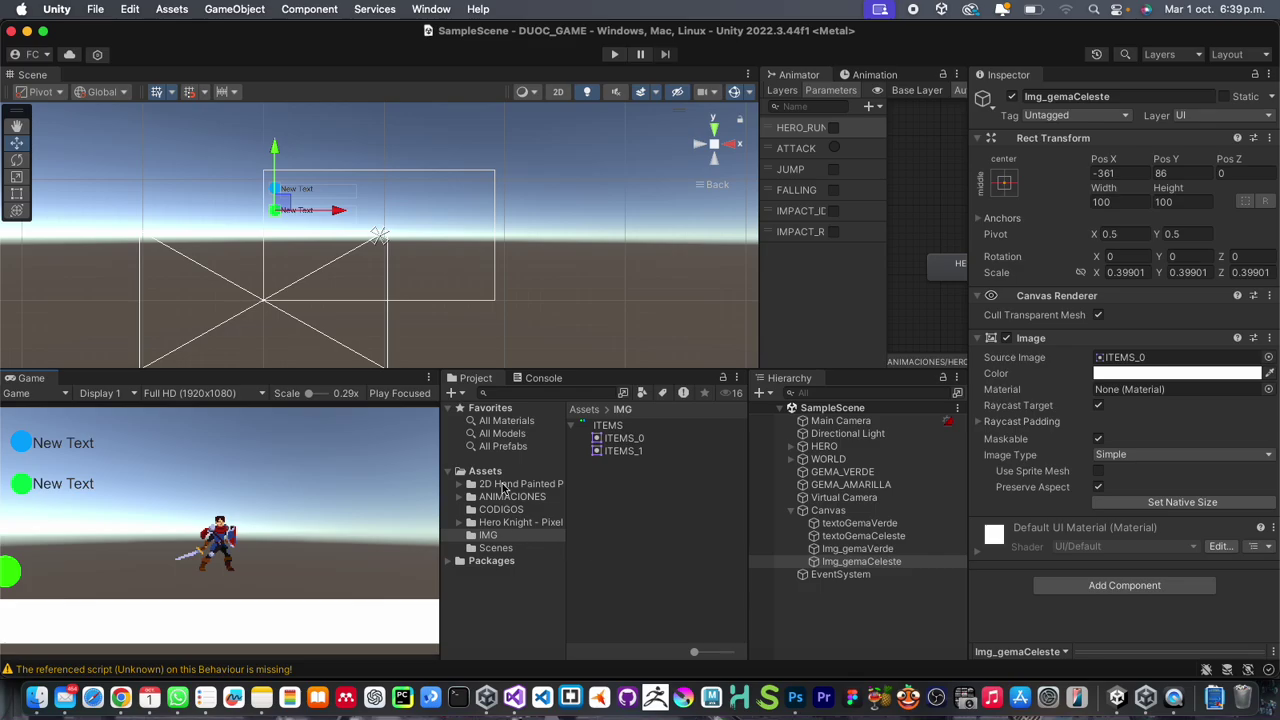
Select the imported 2D Hand Painted platformer folder in Project, then return to the Asset Store browser
click(505, 485)
key(ctrl+Up)
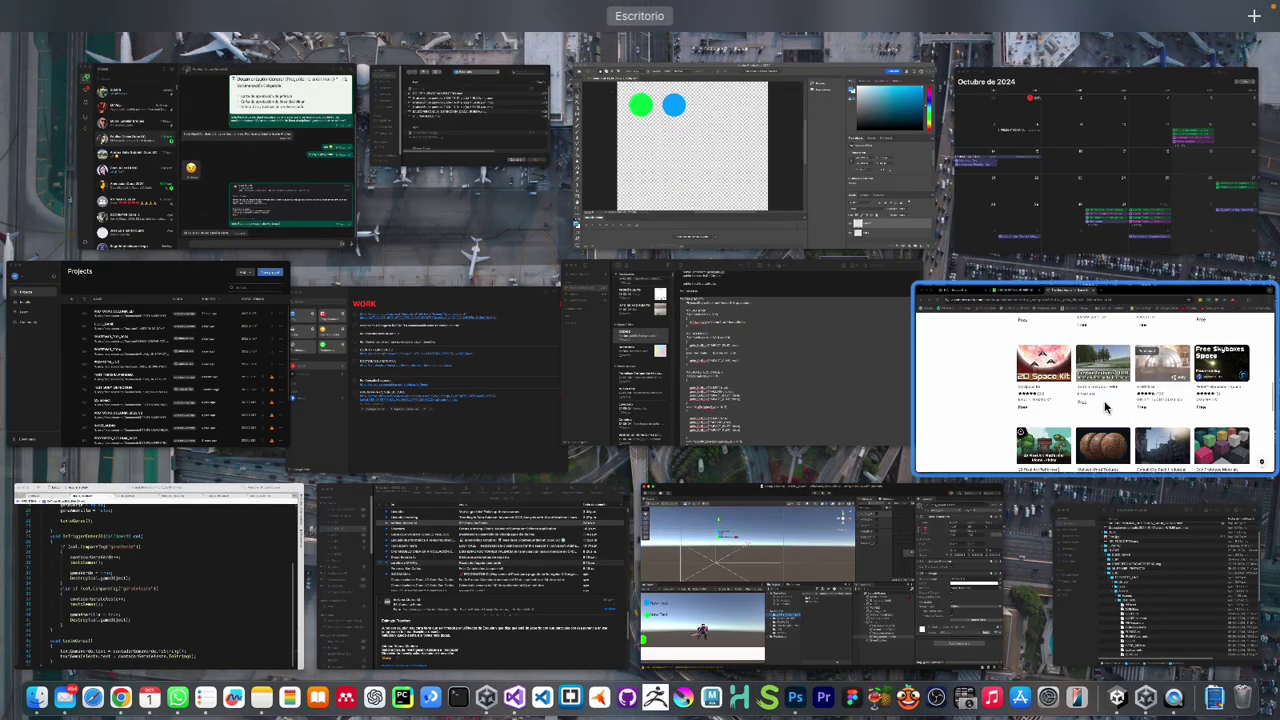
click(954, 429)
Go back to page 1 of the results and reach the free 2D Hand Painted Platformer Environment page
scroll(954, 436, down, 3)
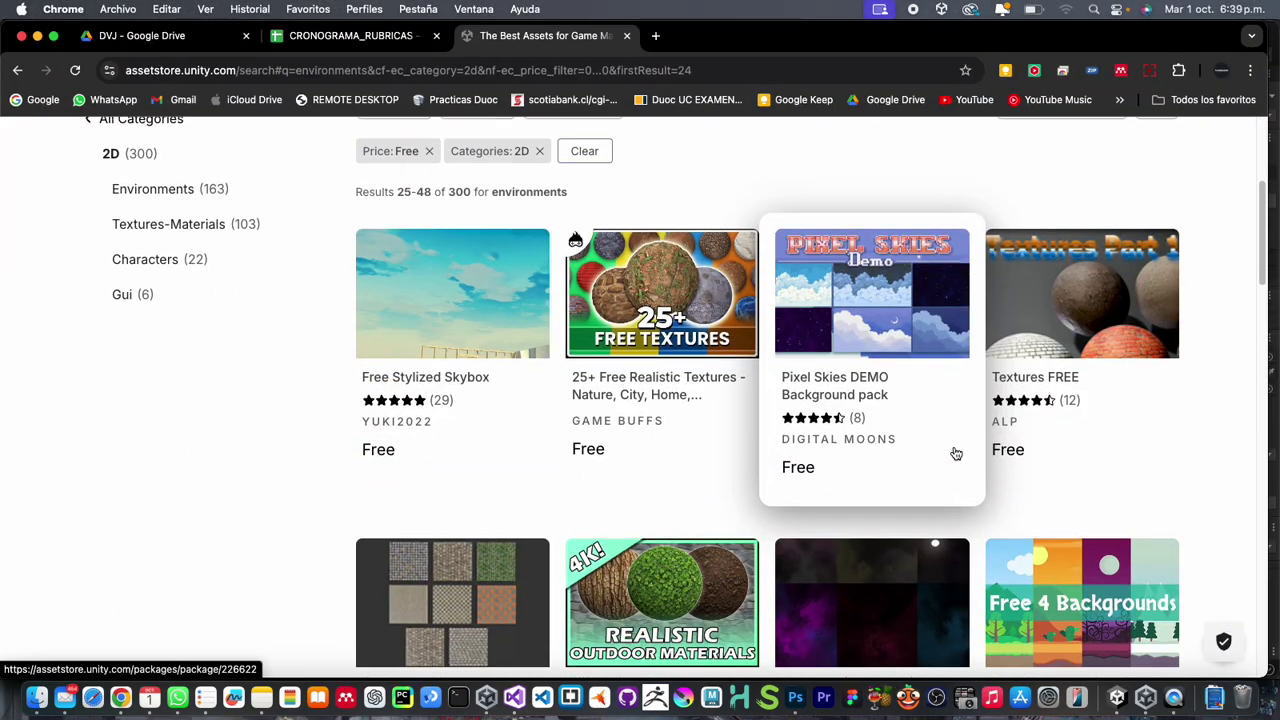
scroll(955, 440, down, 3)
scroll(956, 456, down, 8)
scroll(956, 456, down, 5)
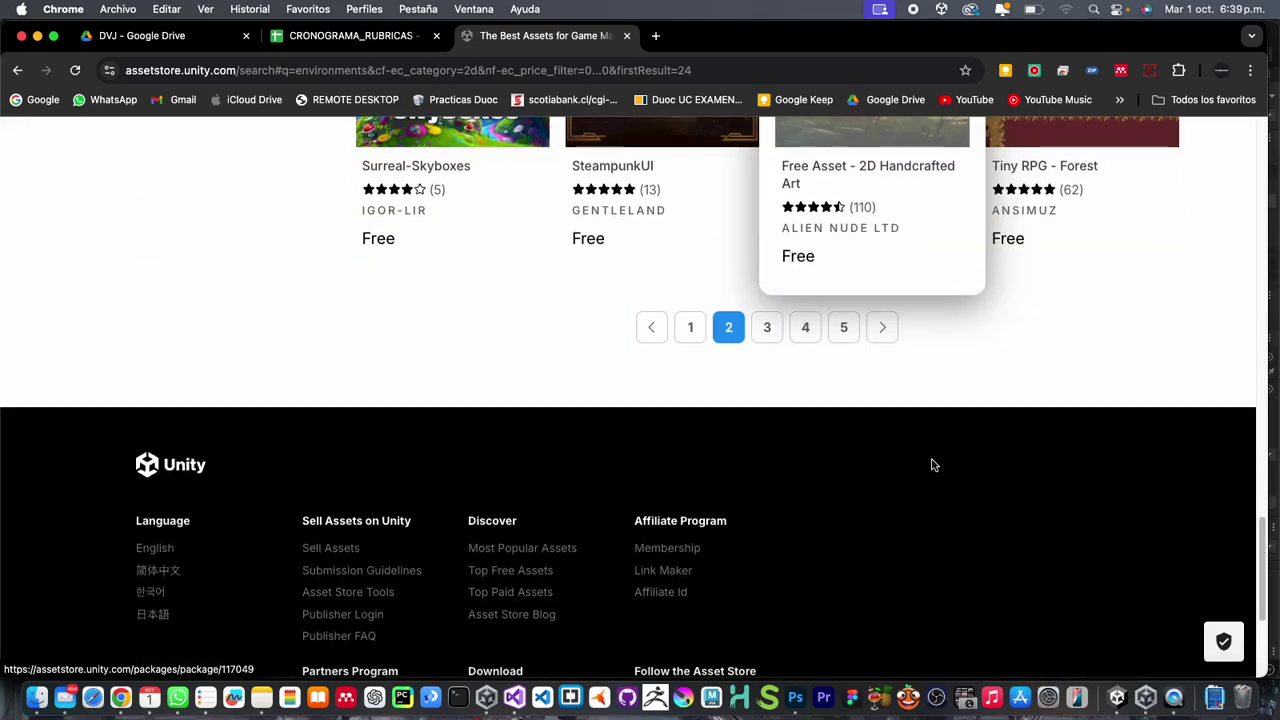
click(691, 327)
scroll(1253, 345, down, 5)
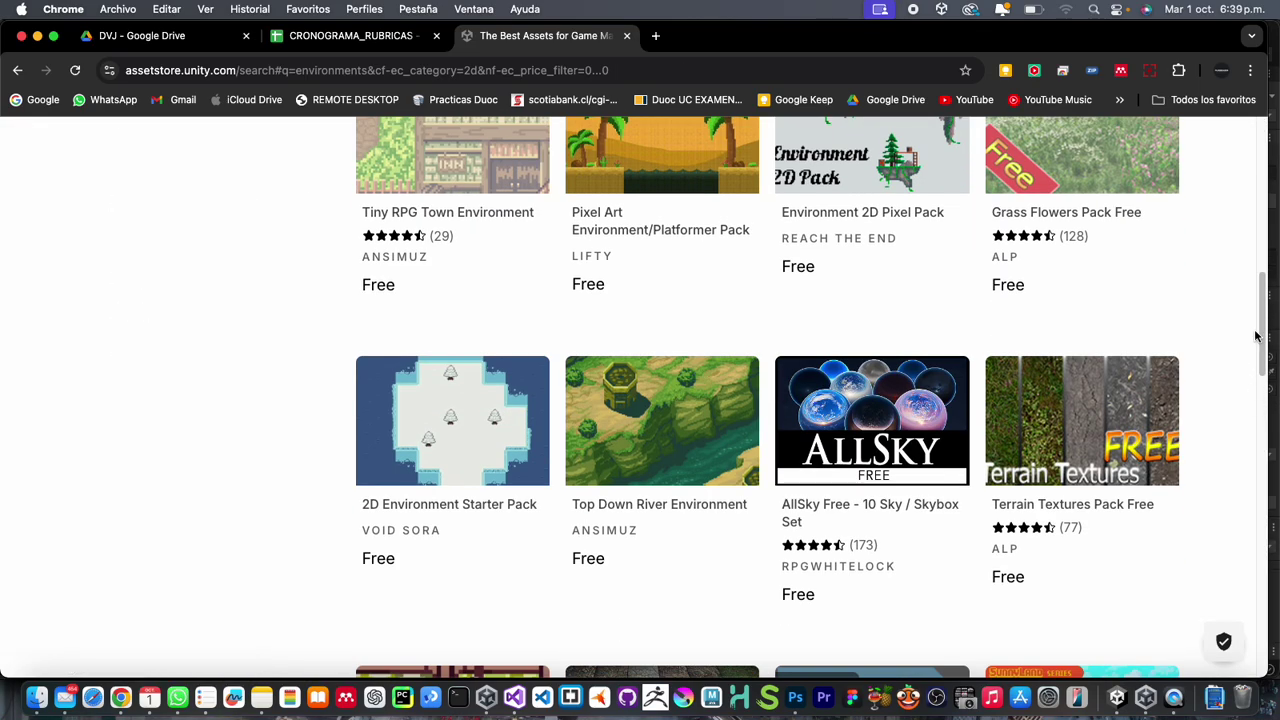
scroll(1253, 345, down, 5)
scroll(1253, 348, up, 6)
scroll(1253, 348, up, 5)
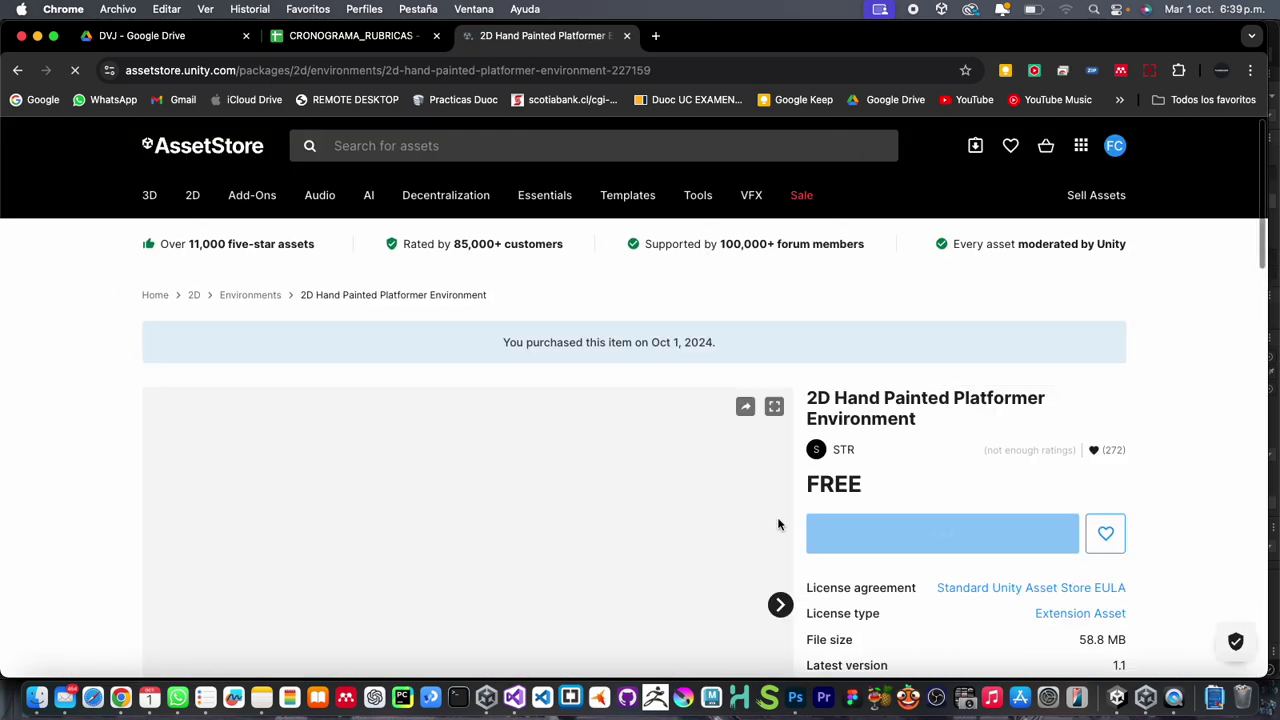
Review the asset page, then send it to Unity with Open in Unity, allowing Unity.app to launch
scroll(754, 527, down, 2)
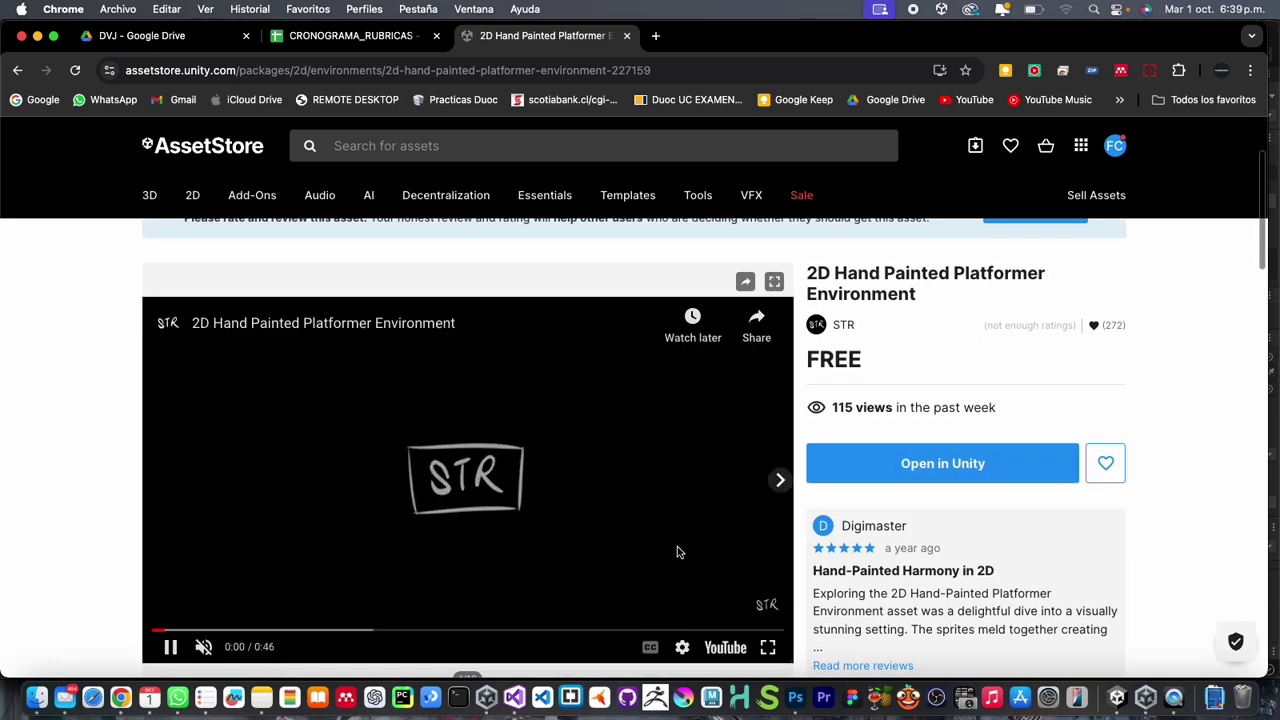
scroll(676, 552, down, 3)
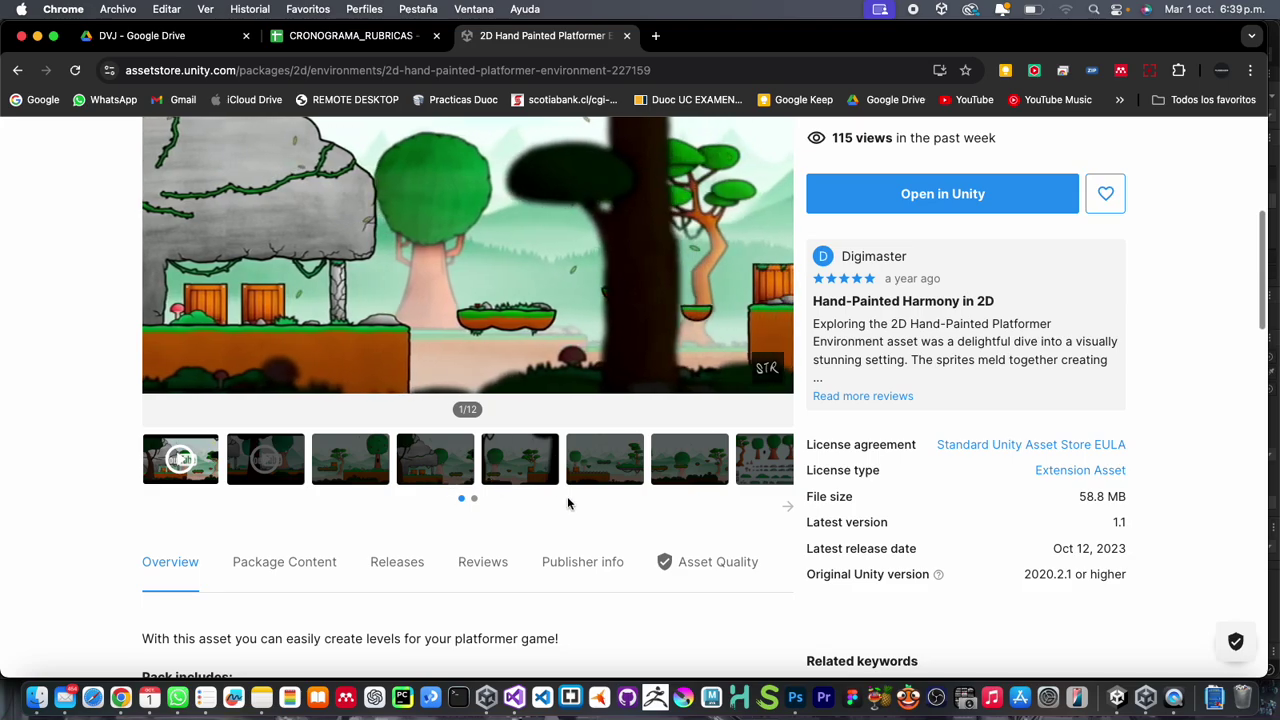
scroll(530, 500, down, 3)
scroll(508, 493, down, 3)
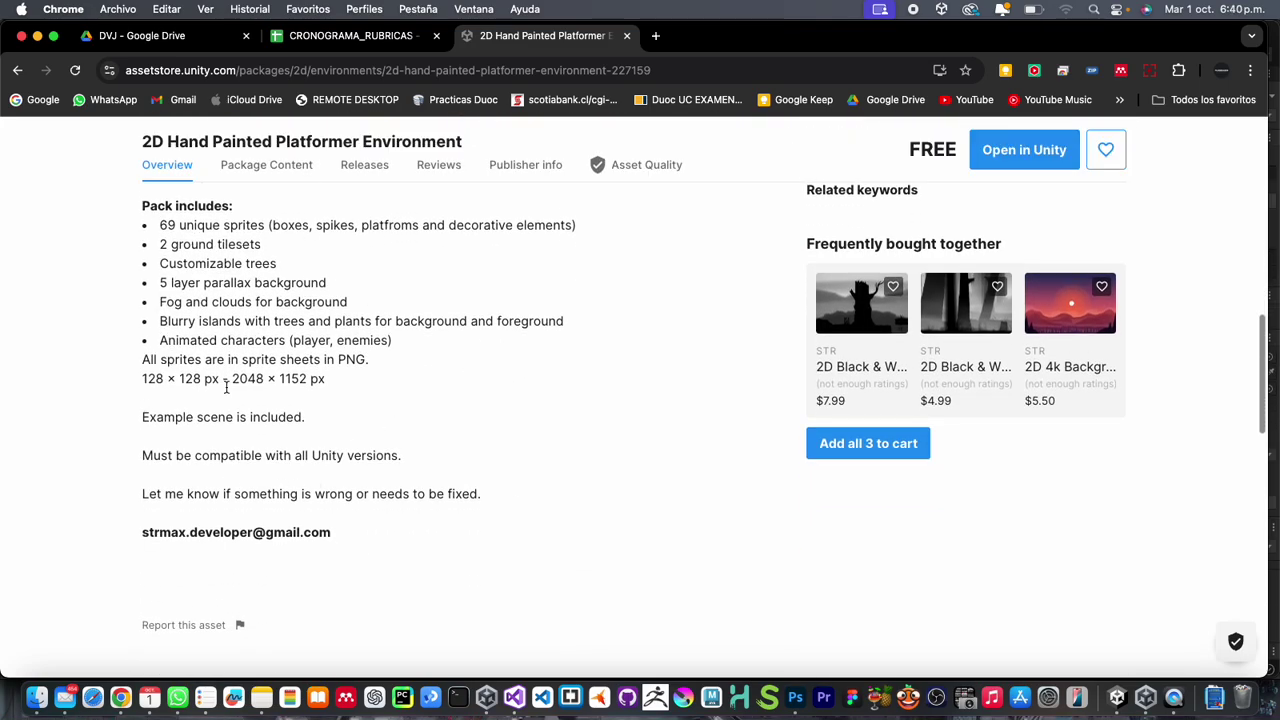
scroll(282, 343, up, 5)
scroll(282, 343, up, 5)
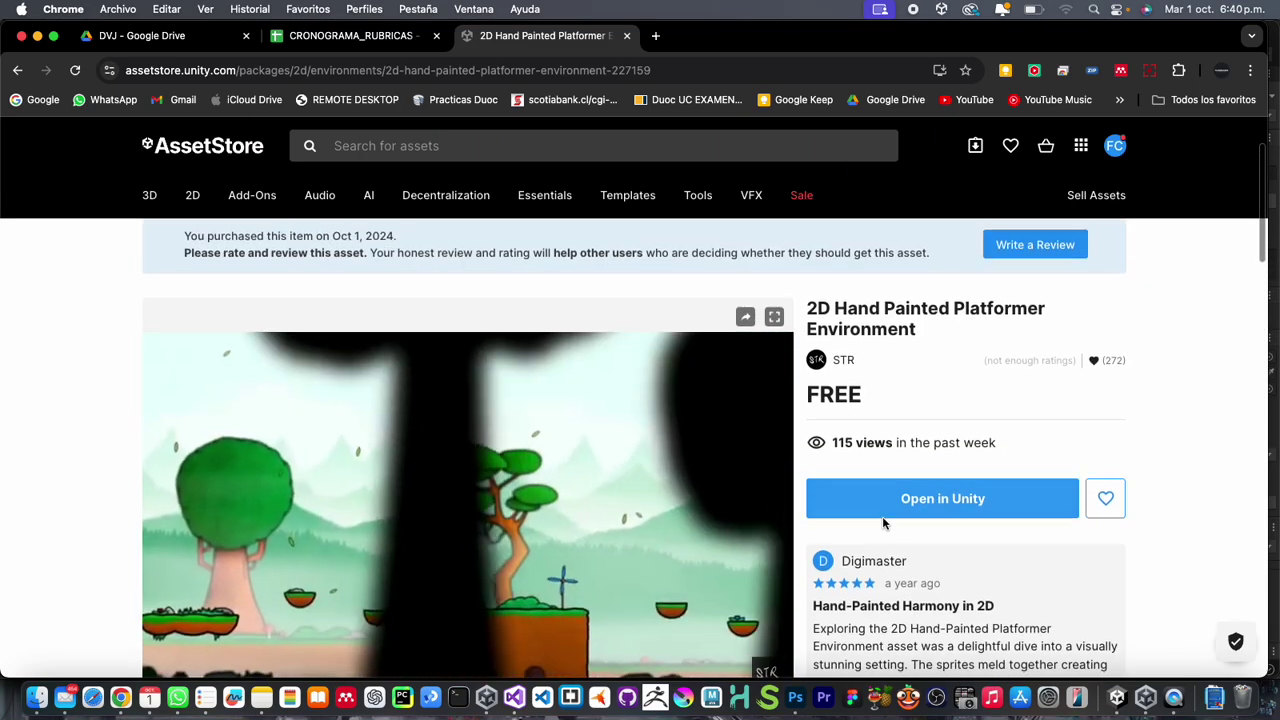
scroll(1002, 414, down, 2)
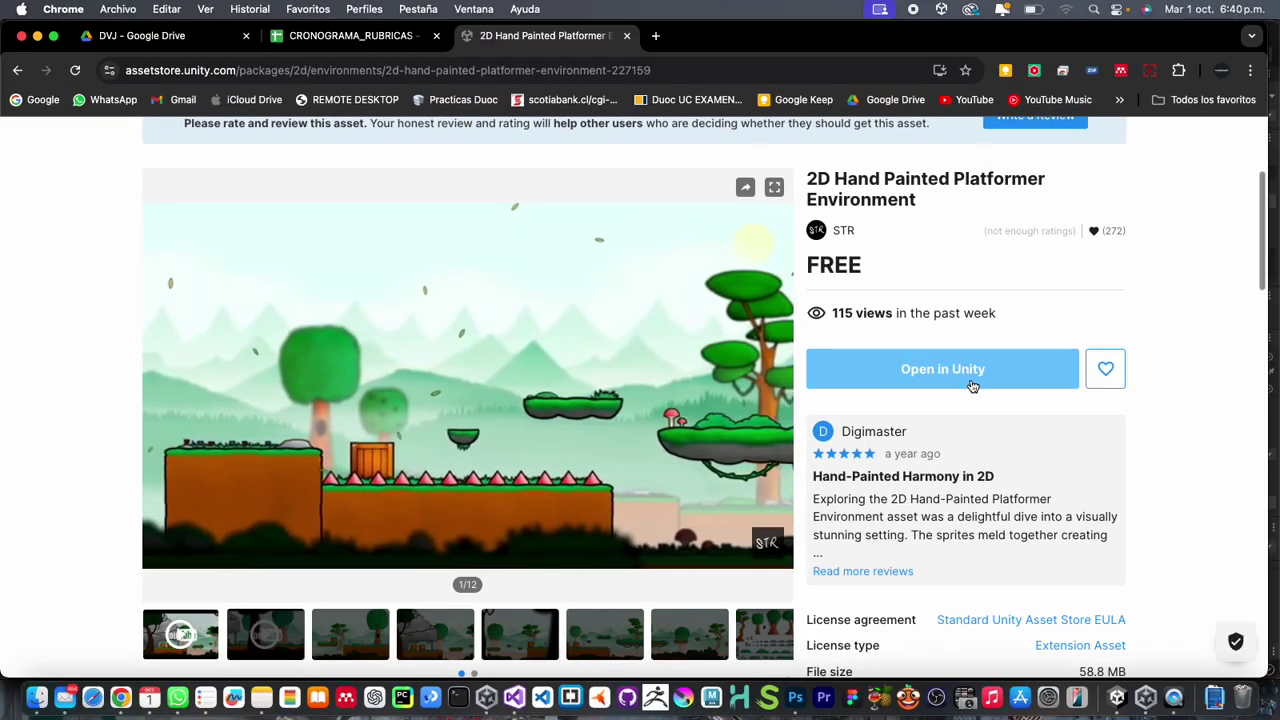
click(966, 370)
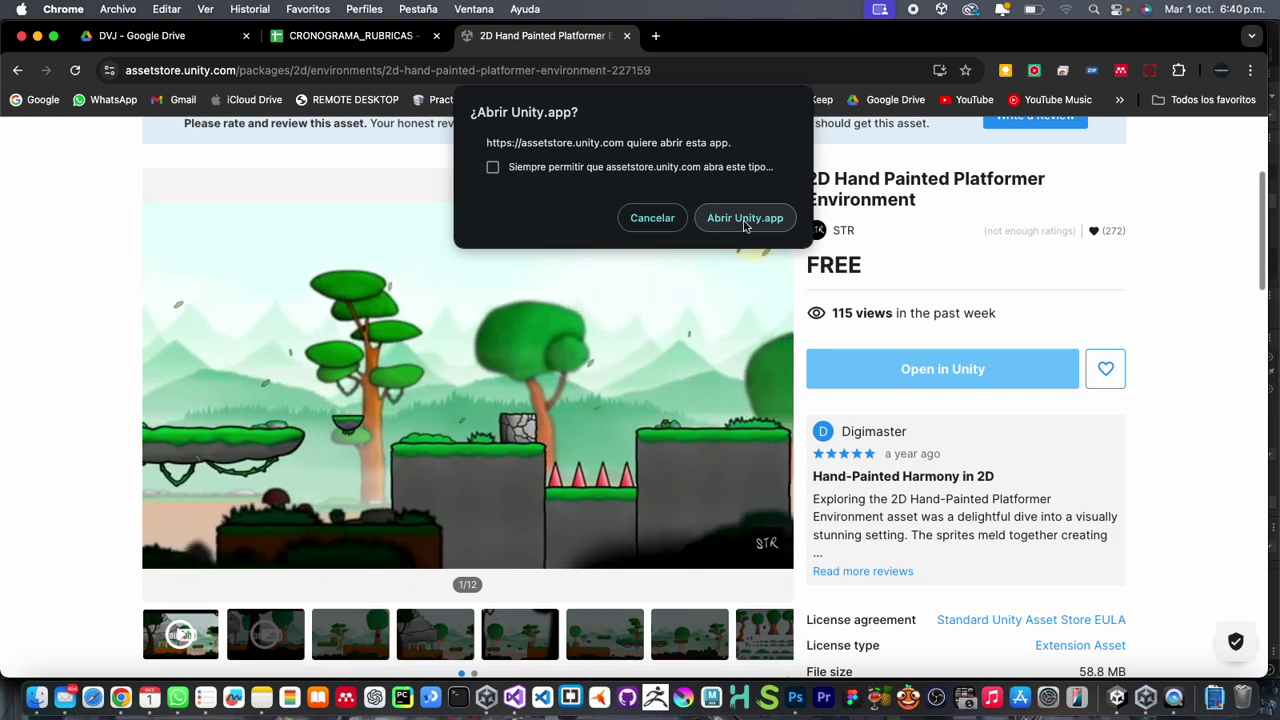
click(738, 224)
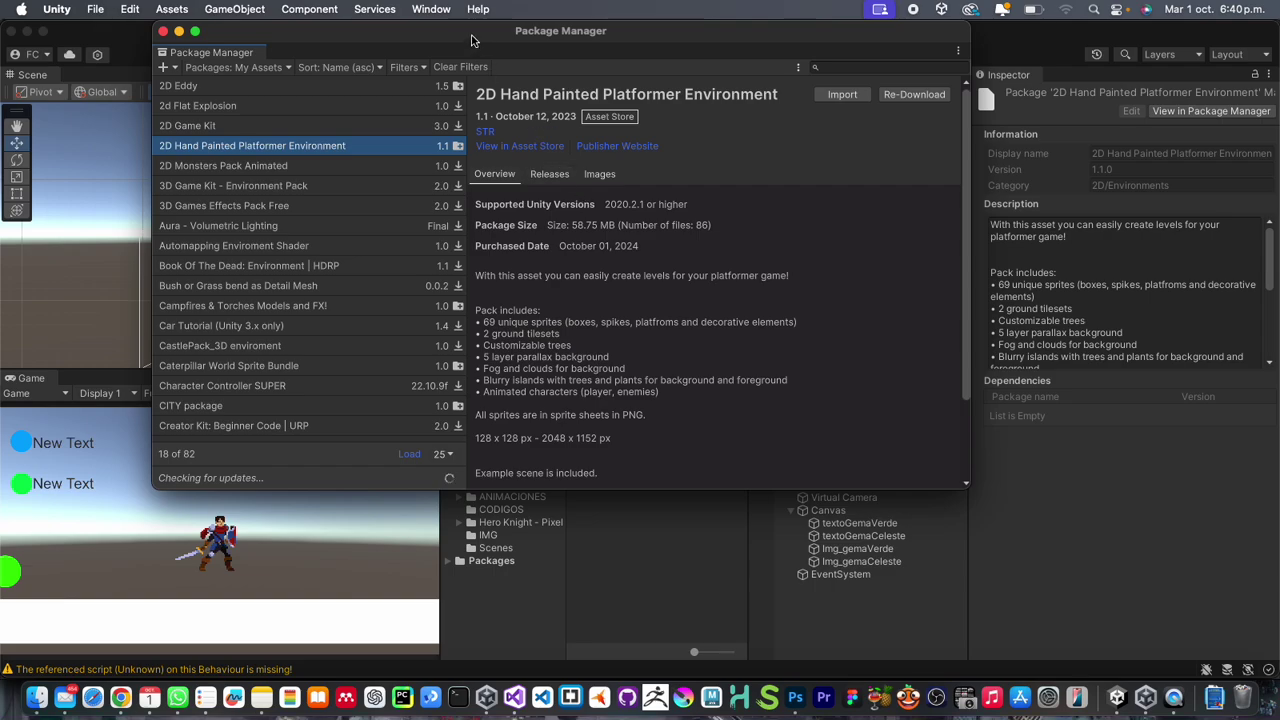
Reposition the Package Manager window and start importing the 2D Hand Painted Platformer Environment package
drag(472, 40, 502, 76)
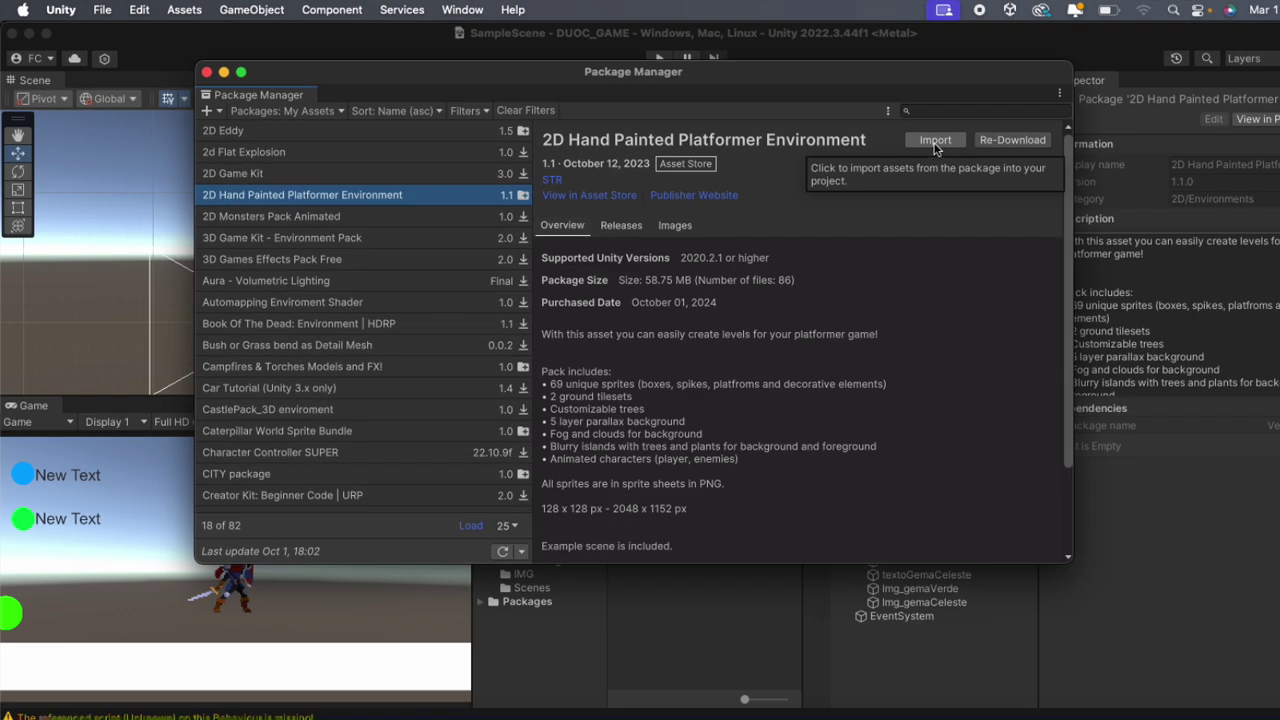
click(935, 141)
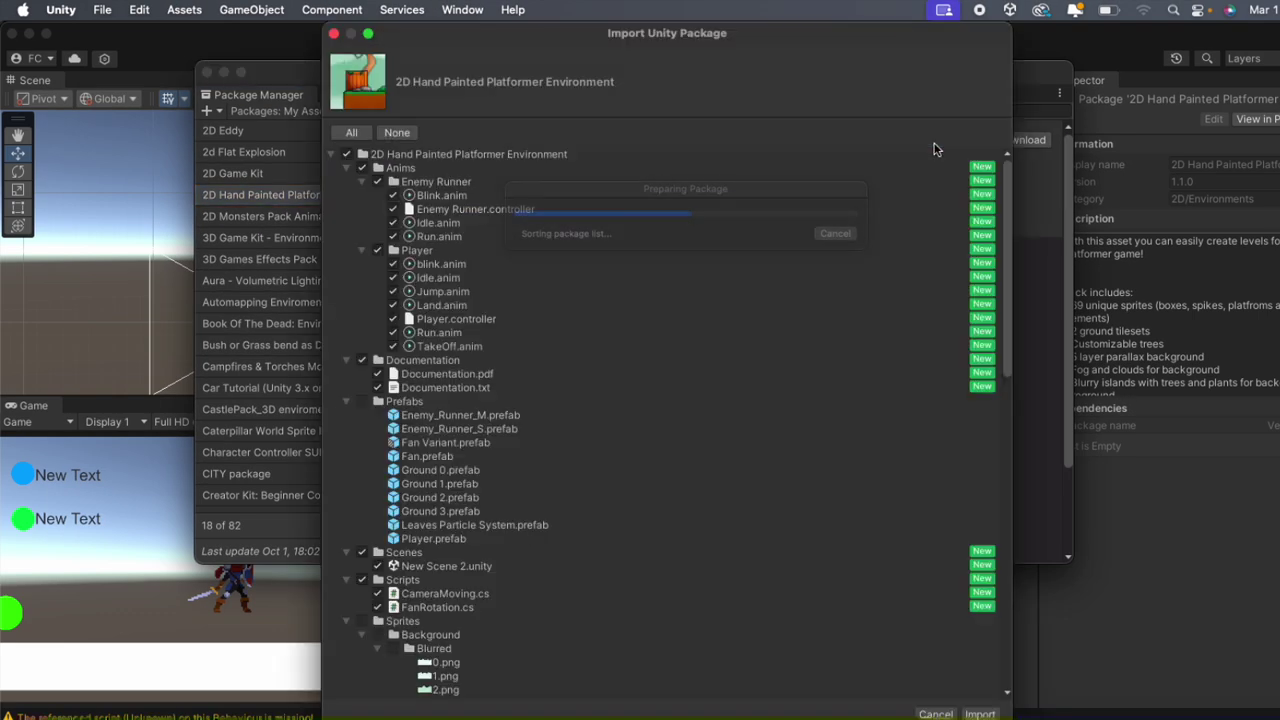
Review the package file list and untick the Anims and Documentation folders
mouse_move(762, 712)
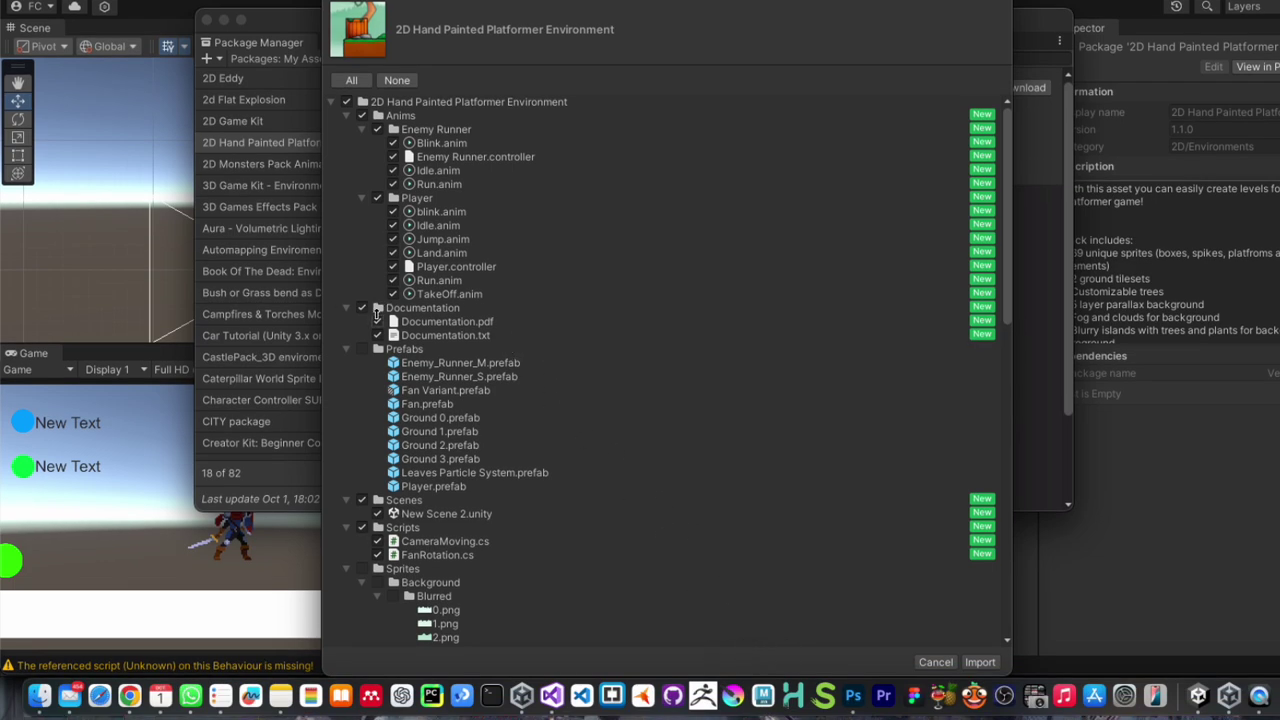
scroll(377, 314, down, 5)
scroll(420, 330, down, 2)
scroll(451, 341, down, 3)
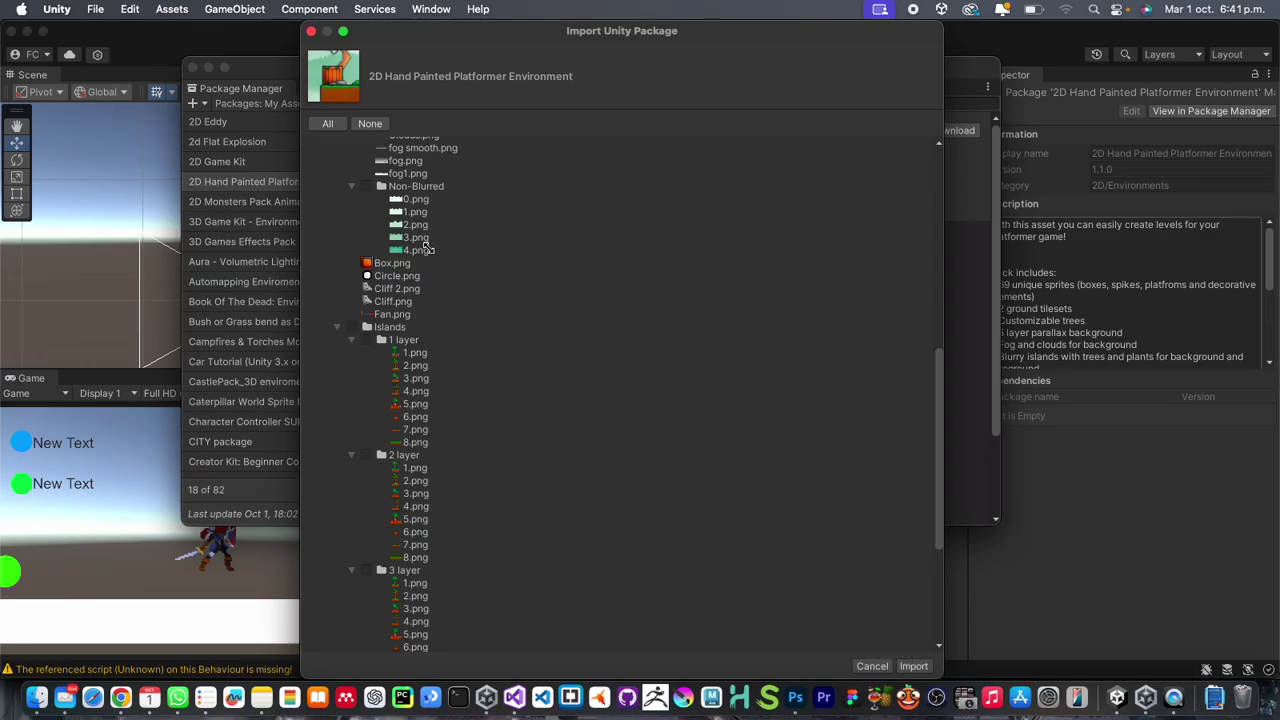
scroll(427, 247, up, 10)
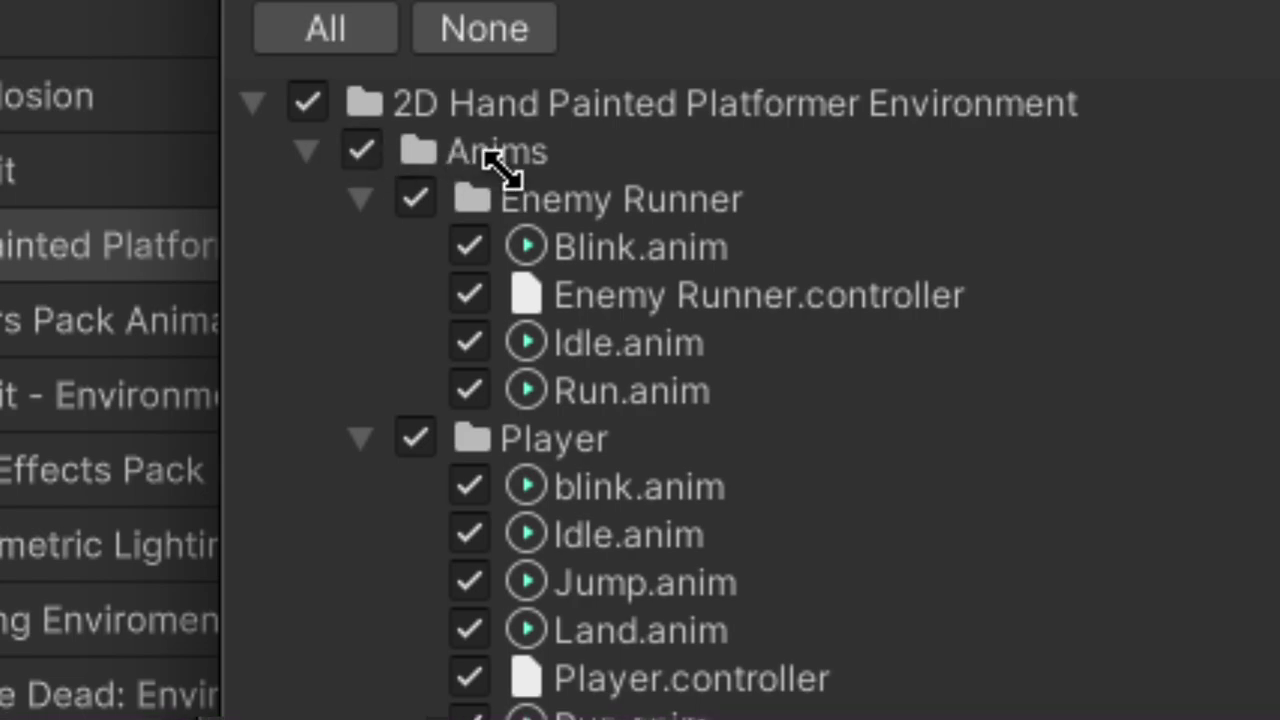
click(364, 152)
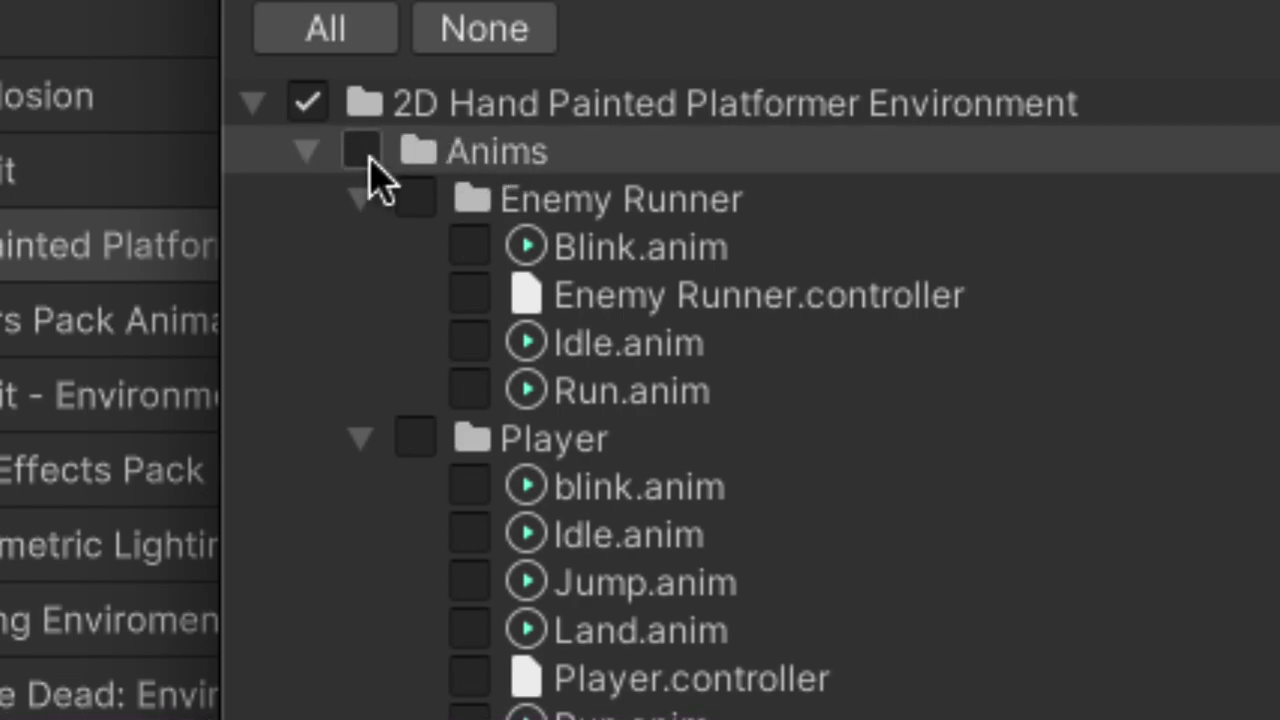
click(306, 151)
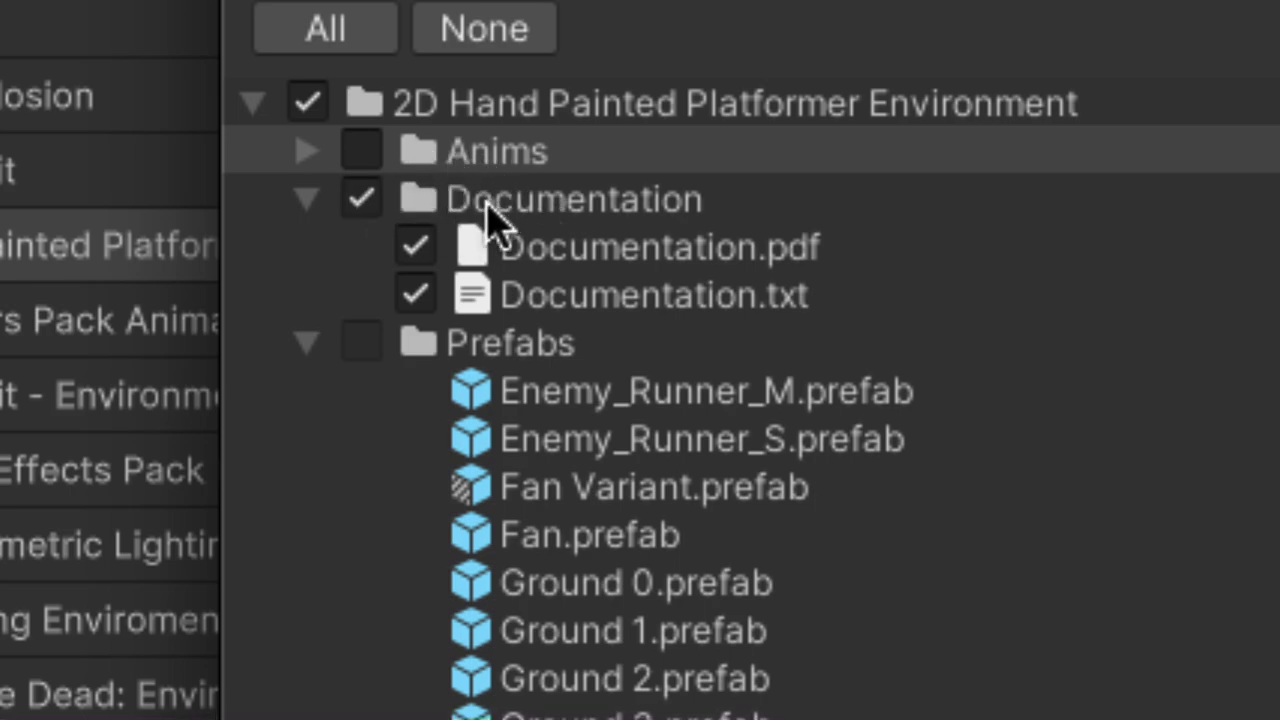
click(361, 199)
click(308, 199)
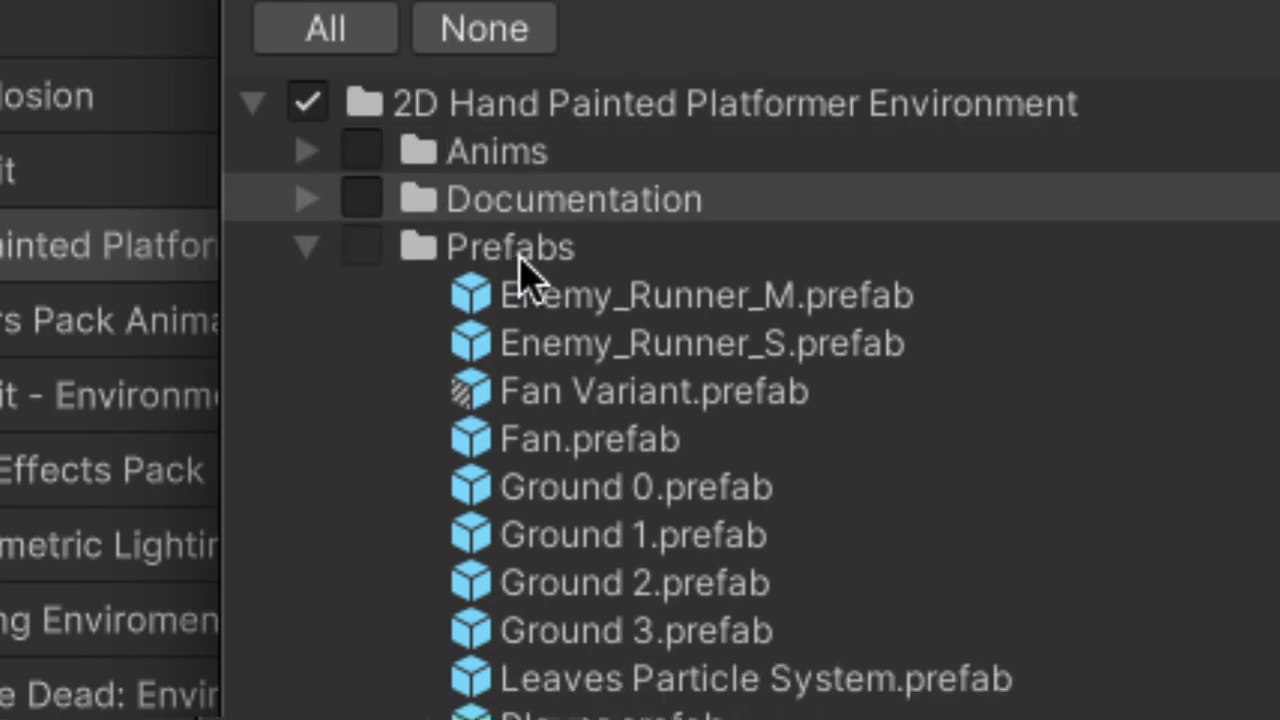
Also exclude the example scene and Scripts folder, review Sprites, and import the remaining files
scroll(668, 420, down, 3)
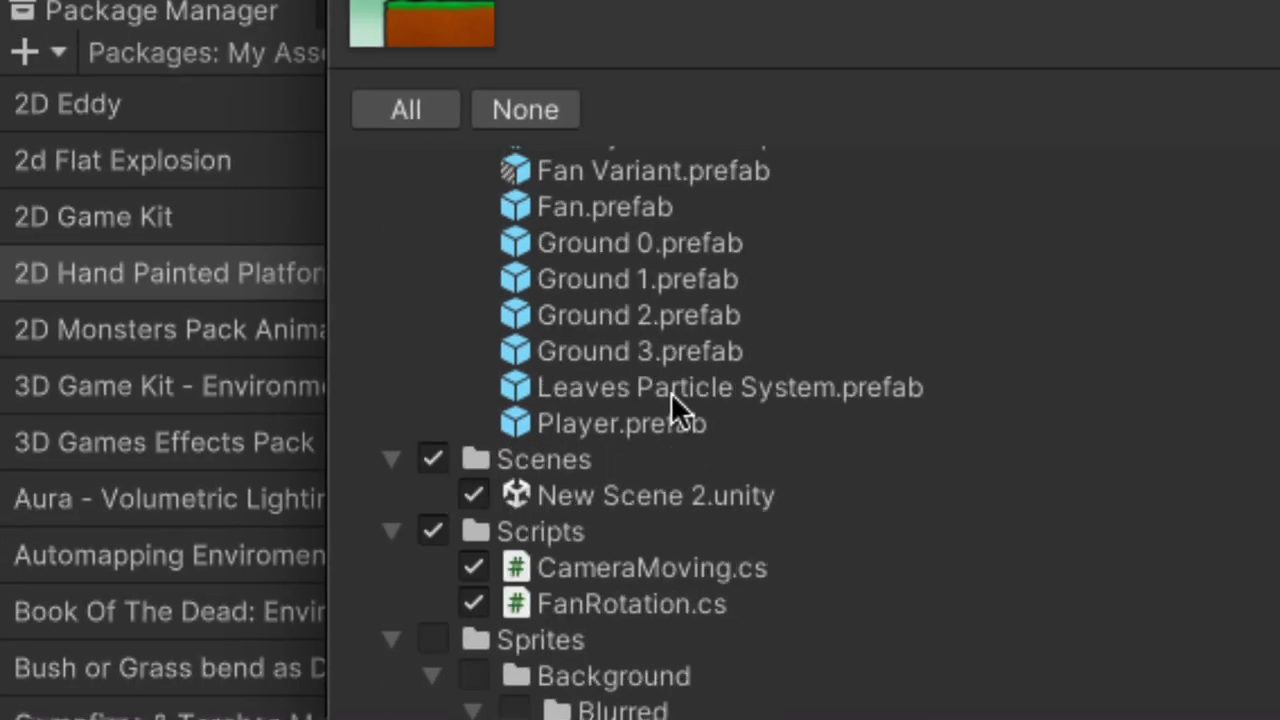
scroll(666, 426, down, 1)
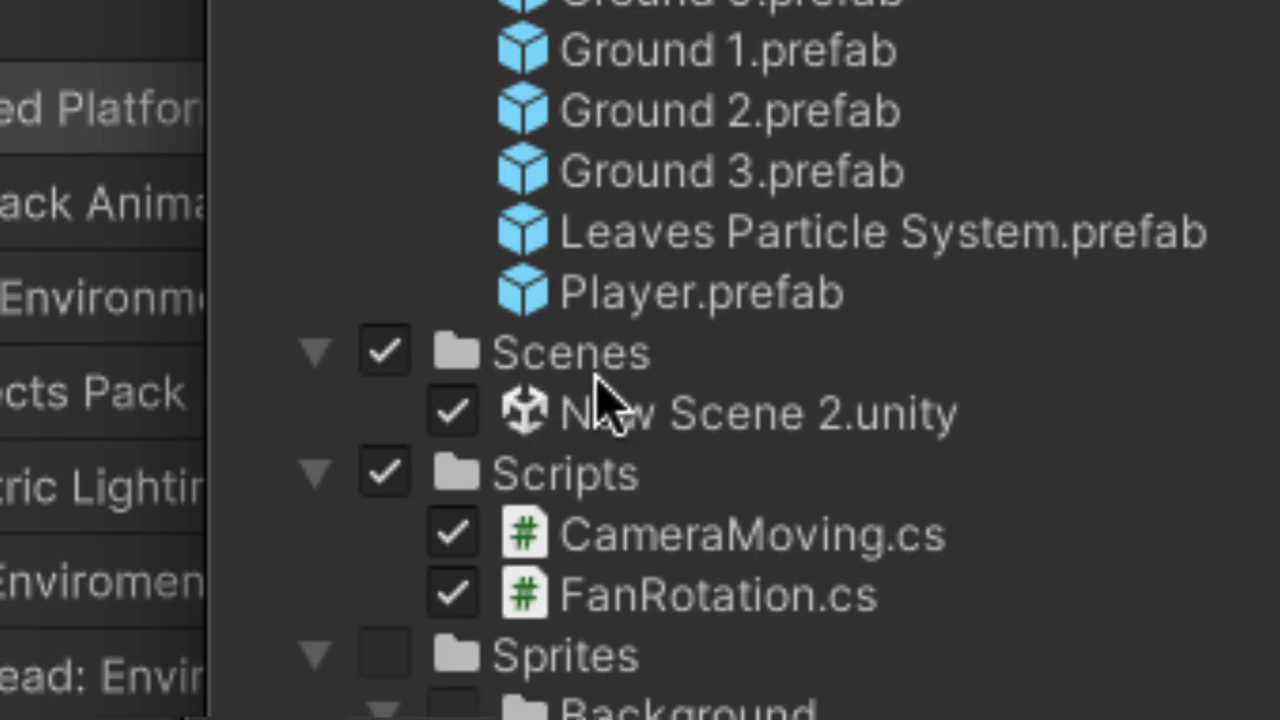
click(385, 353)
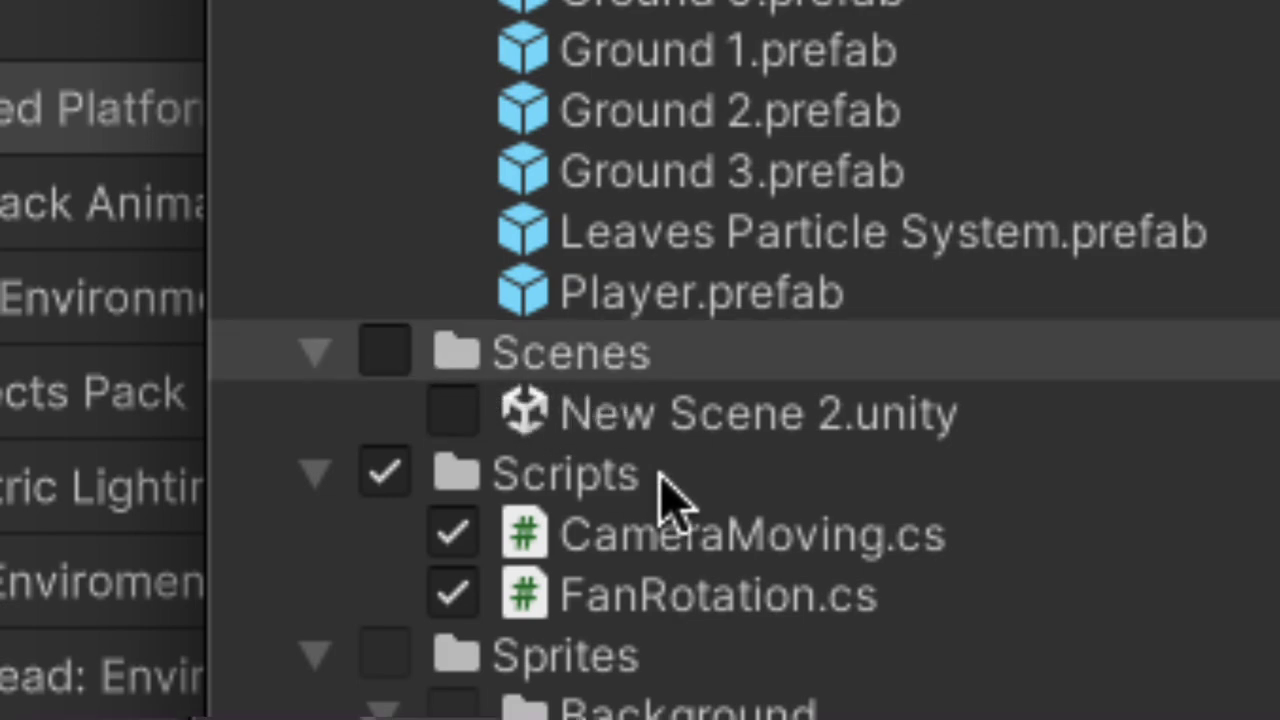
scroll(757, 671, down, 3)
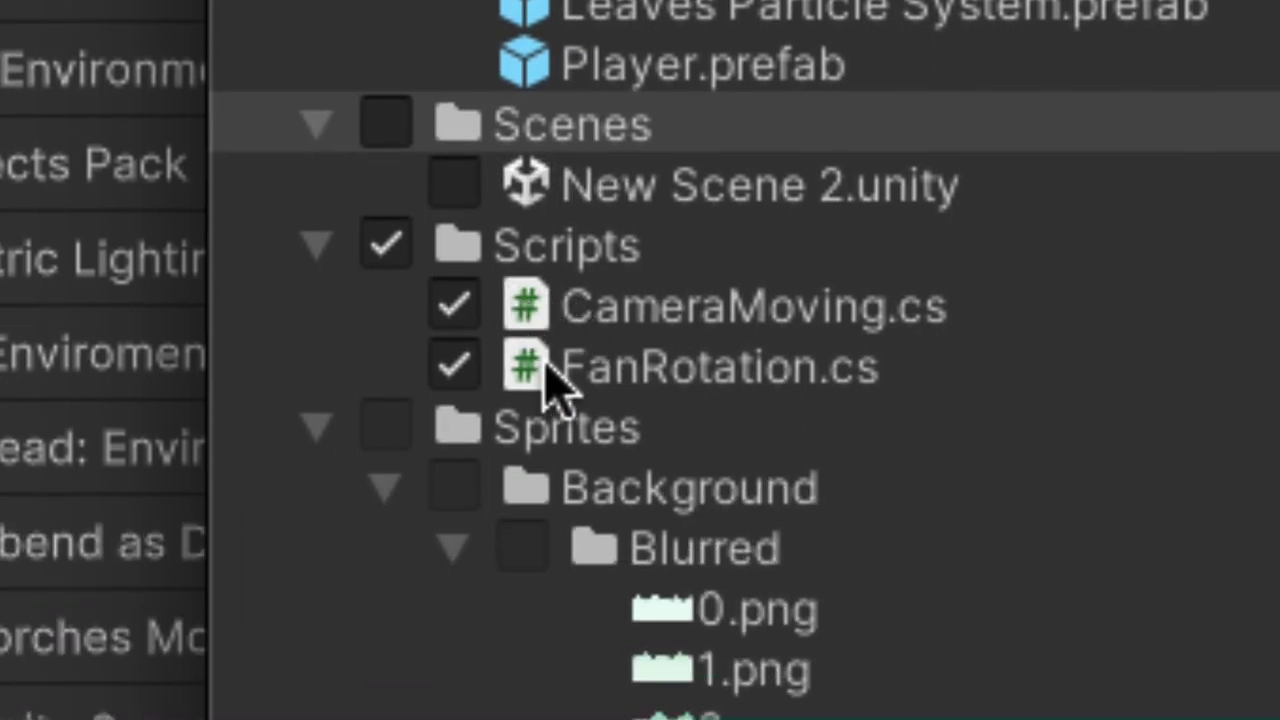
click(386, 245)
scroll(650, 460, down, 3)
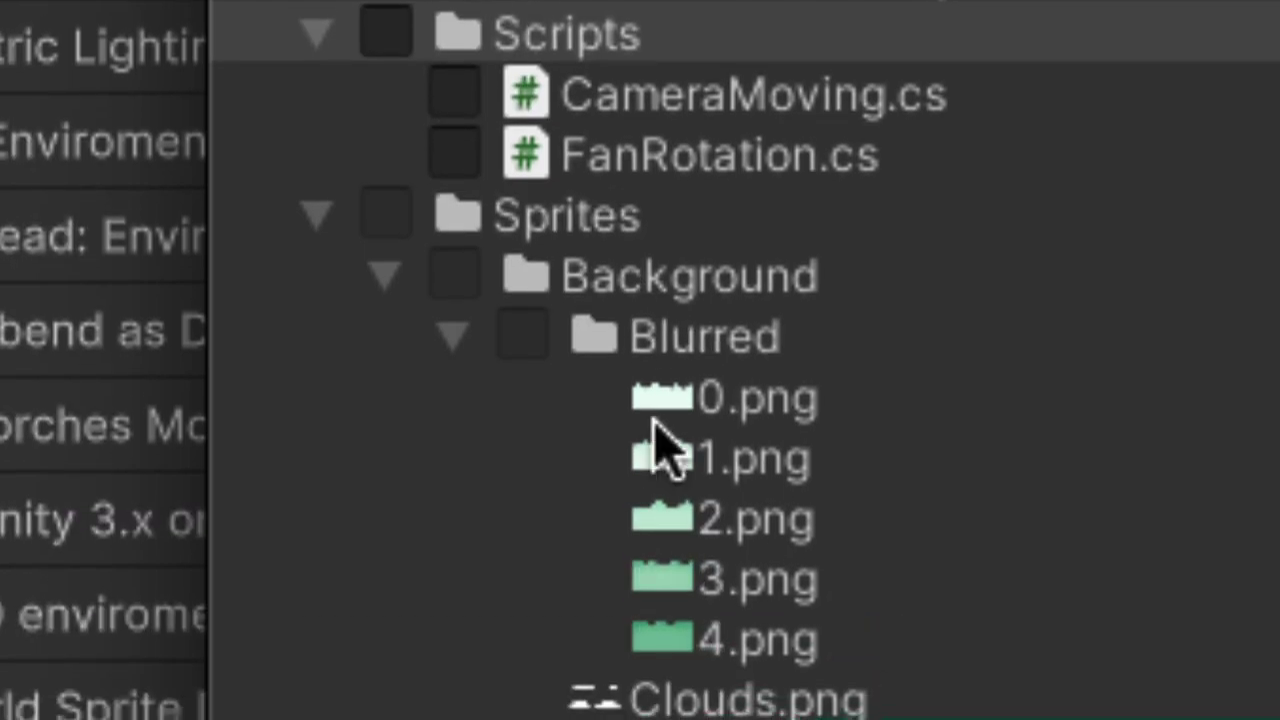
scroll(749, 518, down, 4)
scroll(746, 500, down, 3)
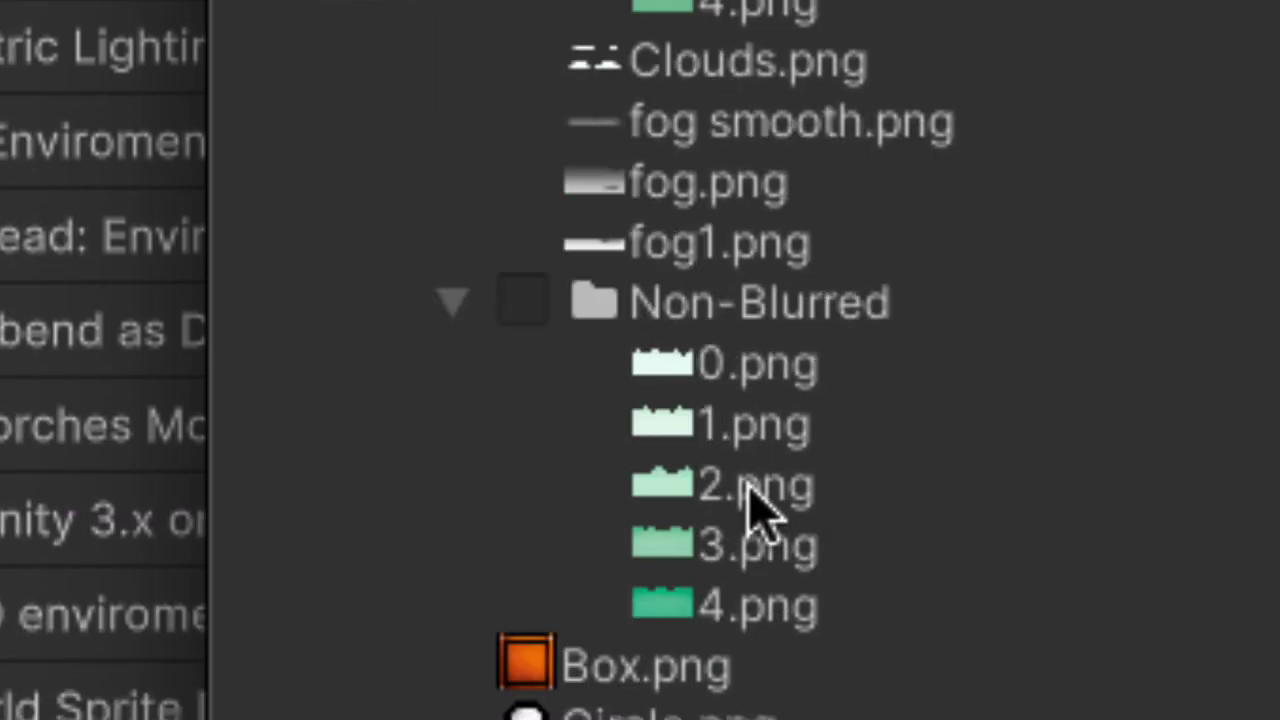
scroll(750, 482, down, 3)
scroll(752, 492, down, 5)
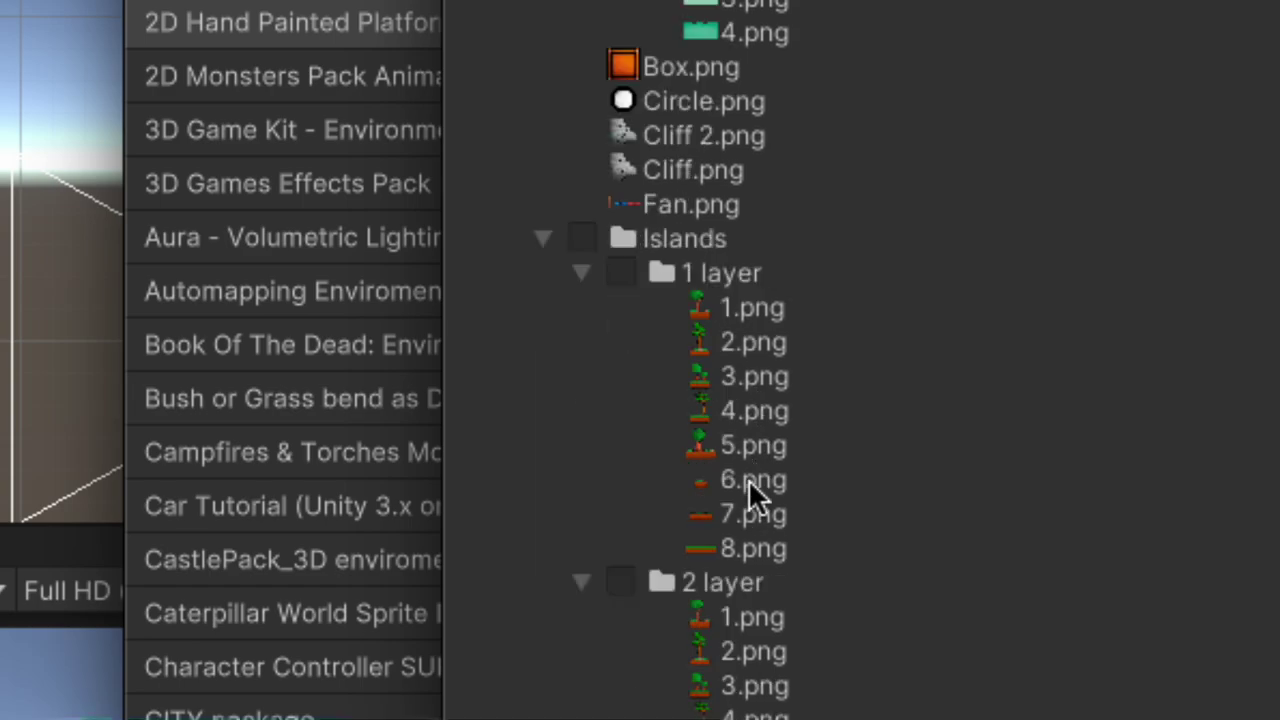
scroll(752, 492, down, 3)
scroll(752, 492, down, 4)
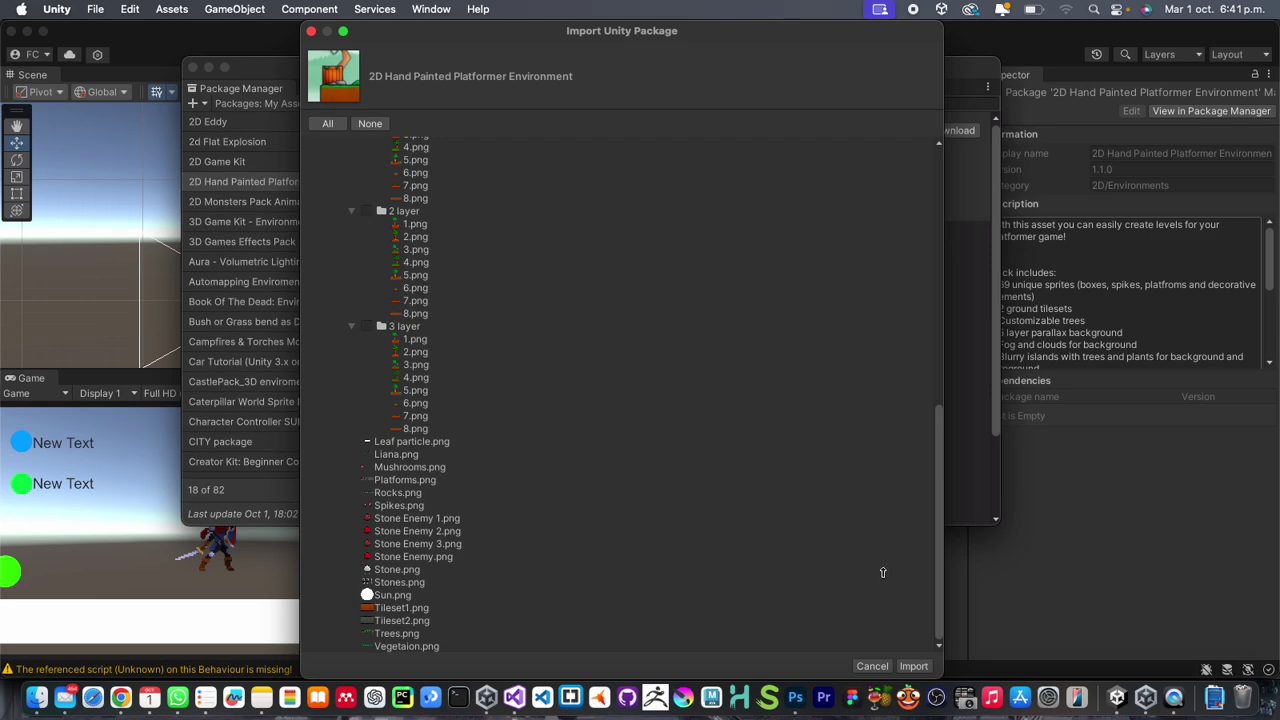
click(312, 32)
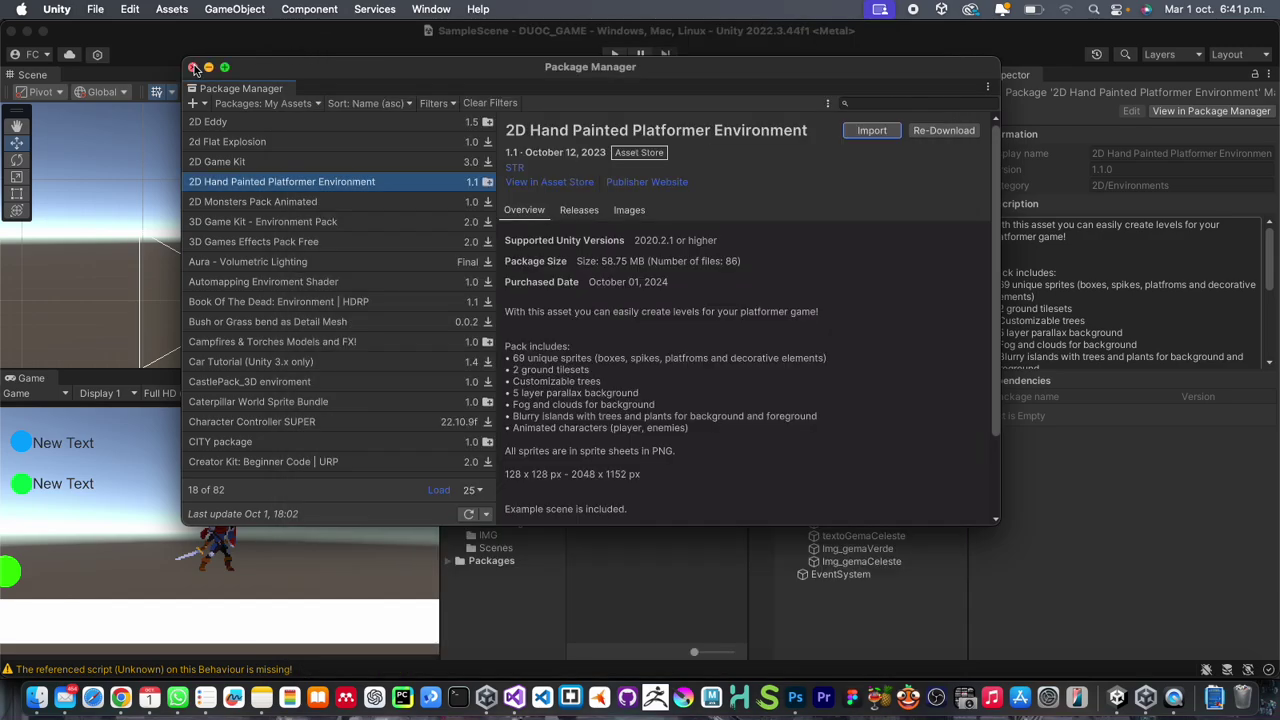
Close the Package Manager, widen the folder tree and expand the pack's Sprites and Background folders
click(194, 67)
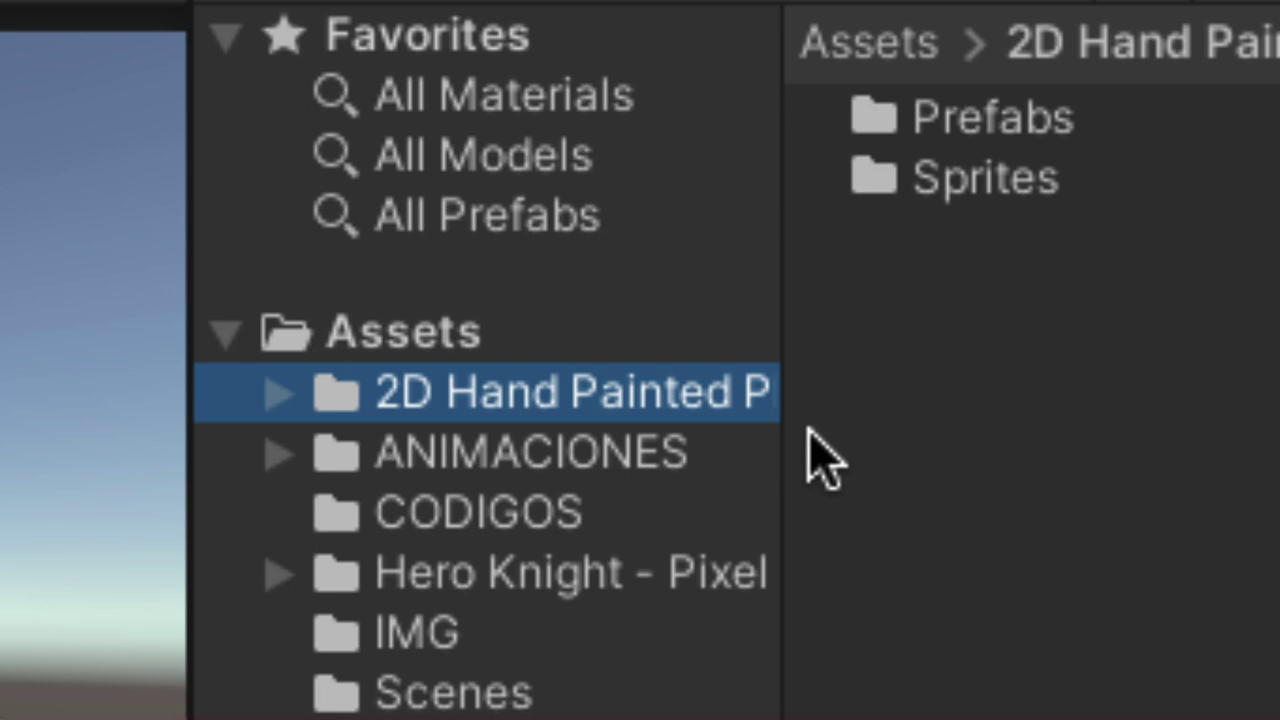
drag(790, 429, 1090, 429)
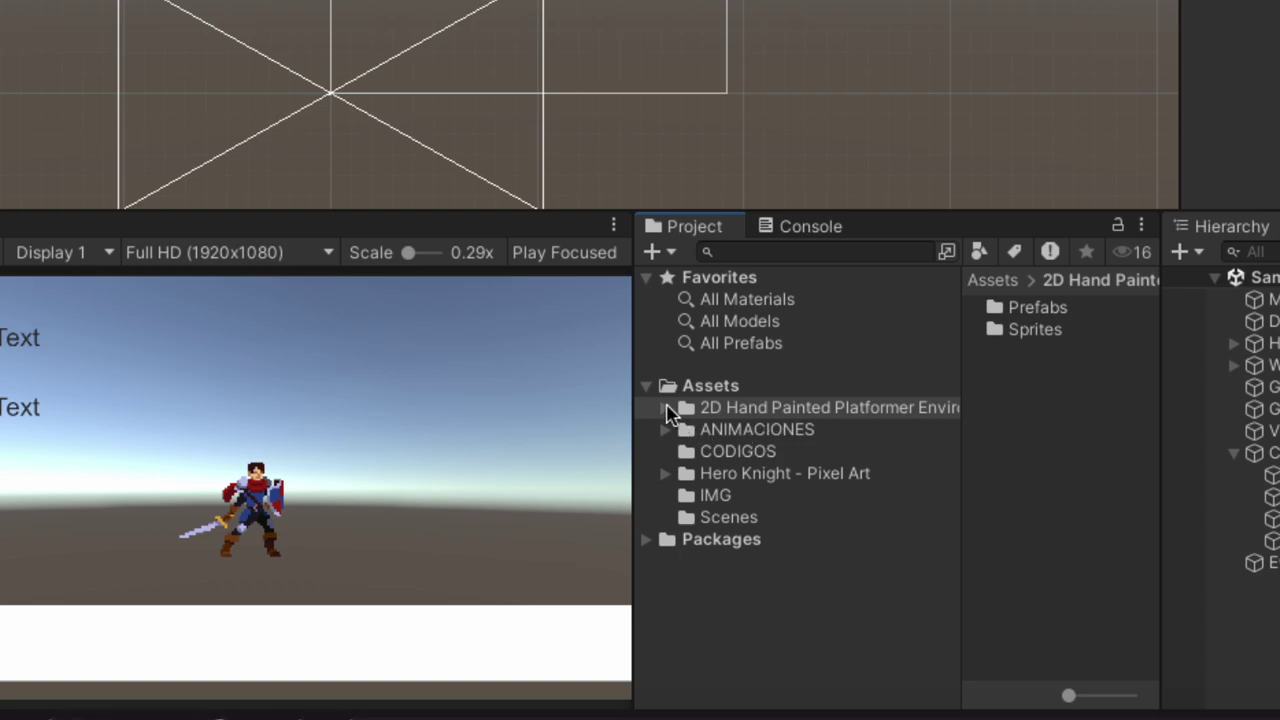
click(666, 408)
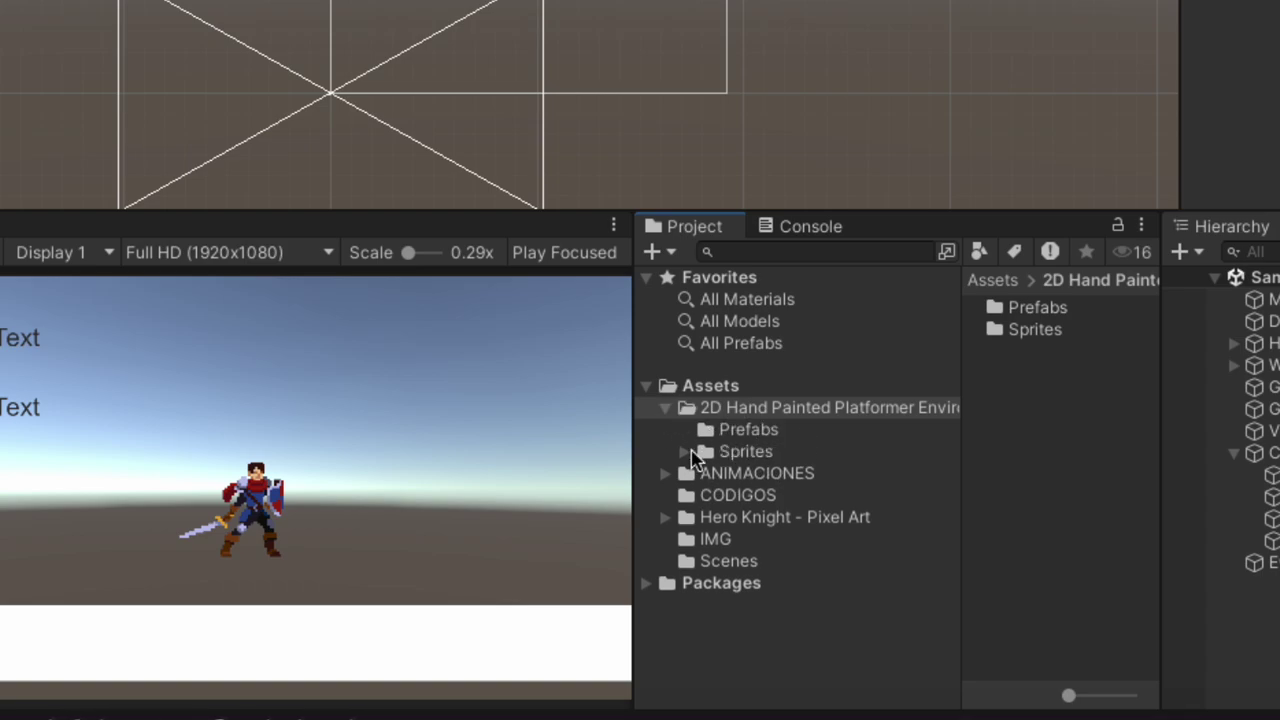
click(685, 451)
click(776, 498)
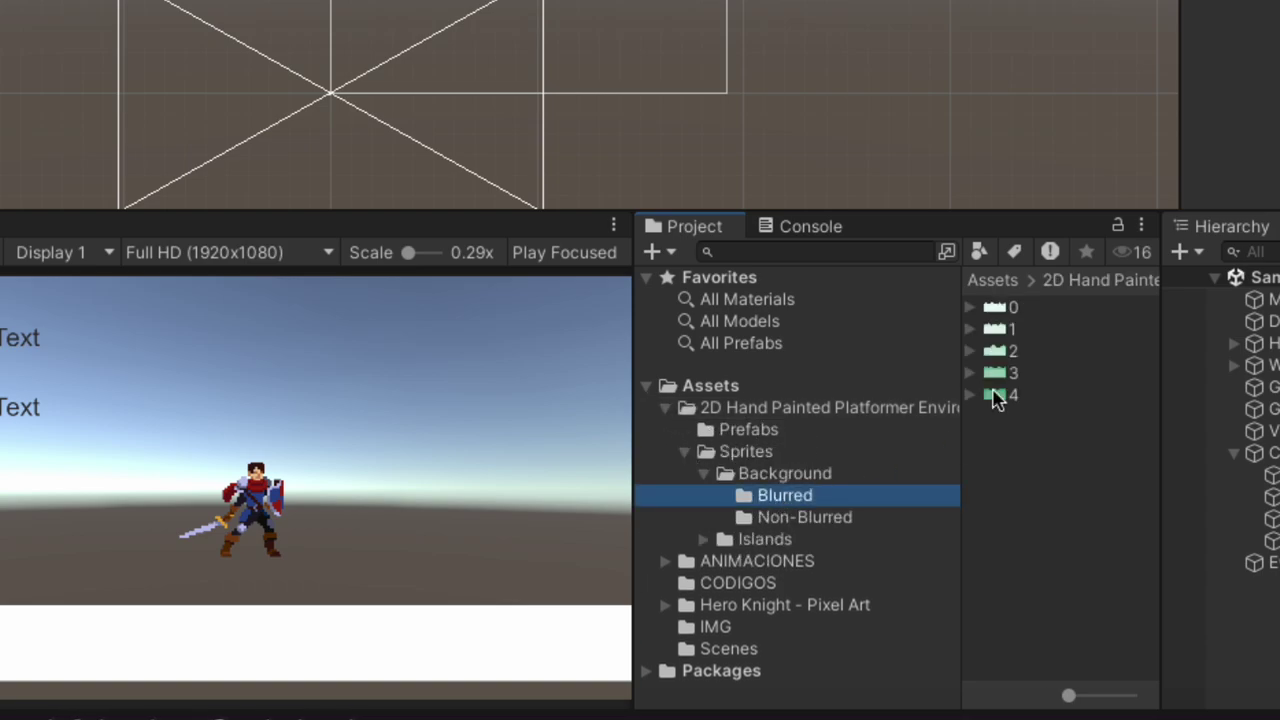
click(762, 519)
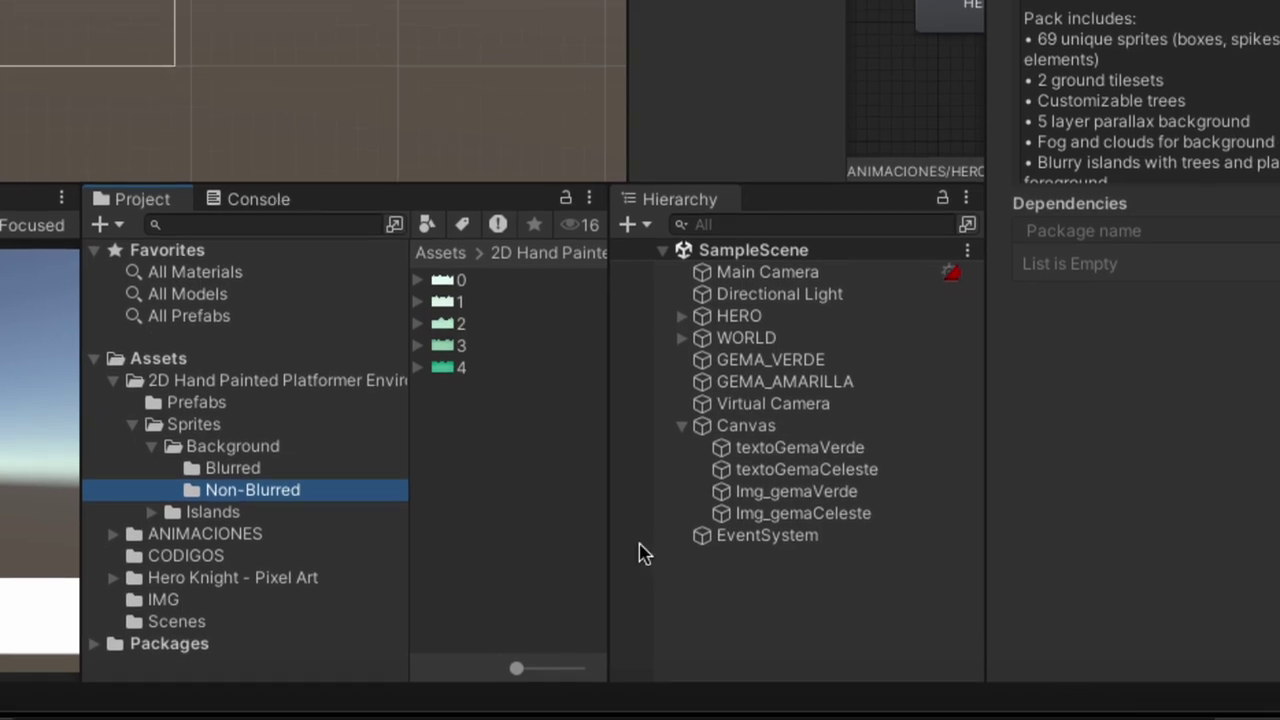
click(418, 368)
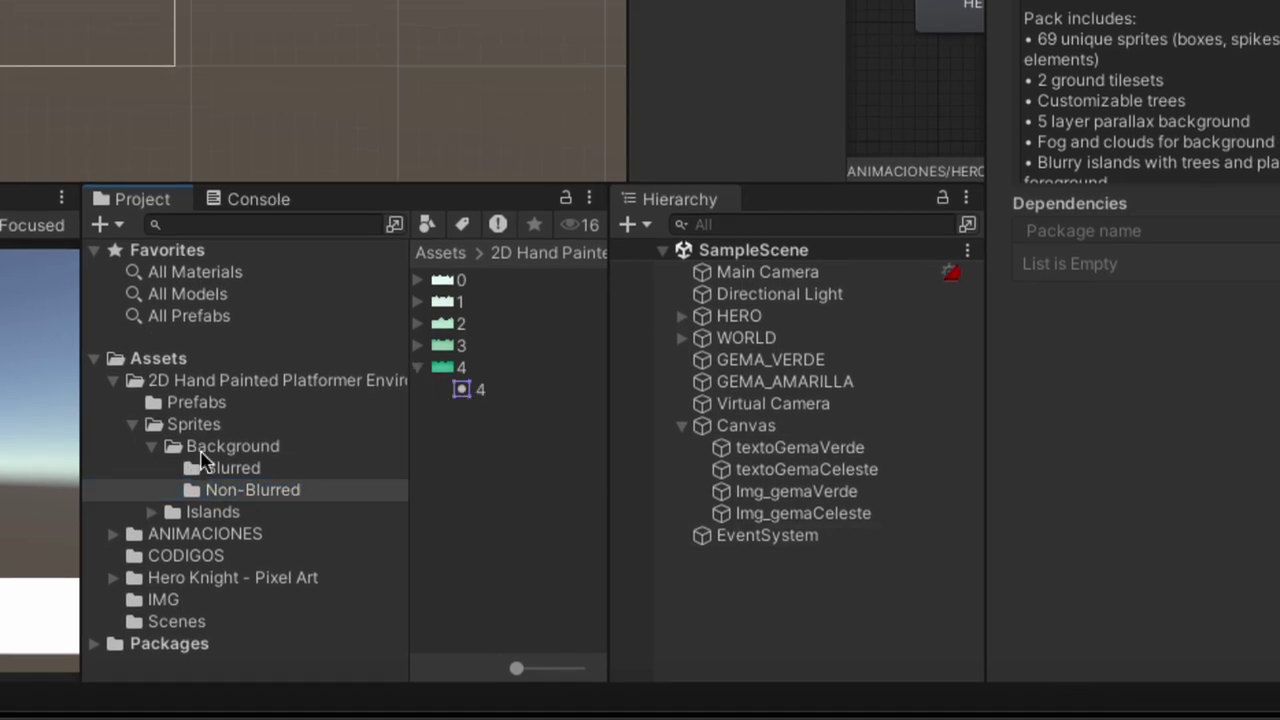
Browse the Background and Sprites folders, widen the file list and inspect Tileset1's import settings
click(200, 450)
click(458, 324)
click(445, 302)
click(445, 280)
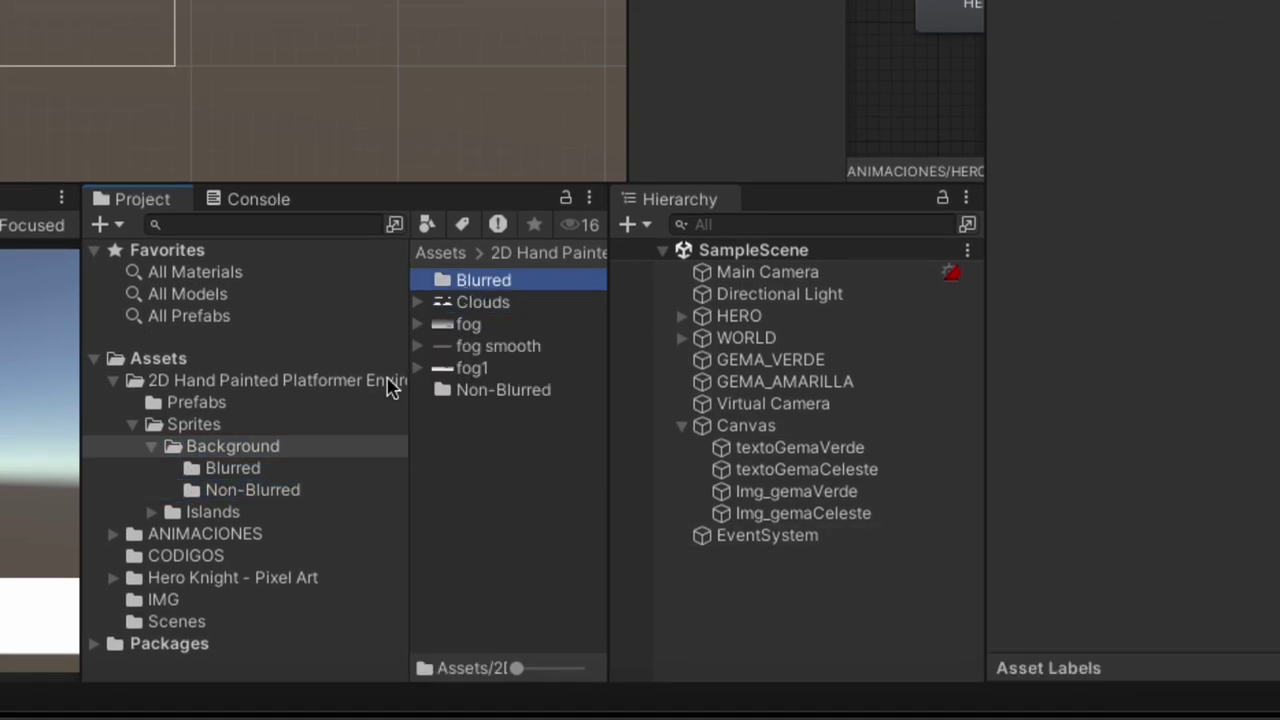
click(200, 425)
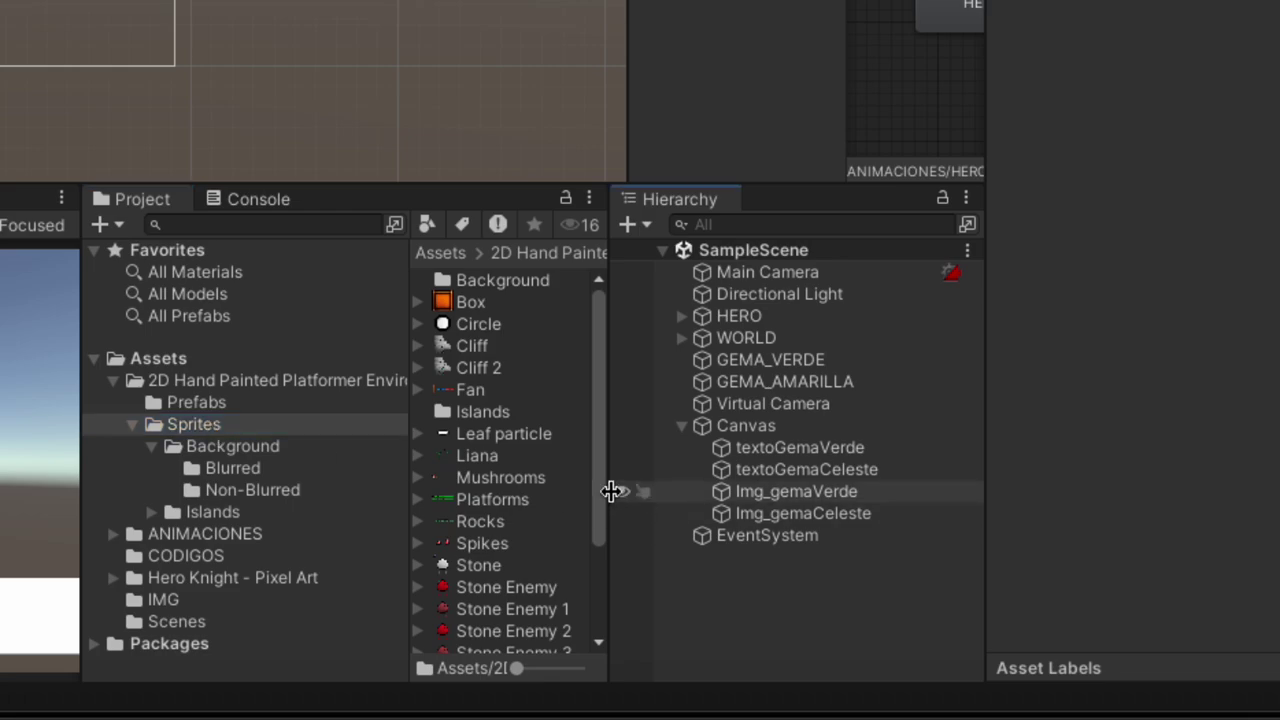
drag(609, 489, 873, 470)
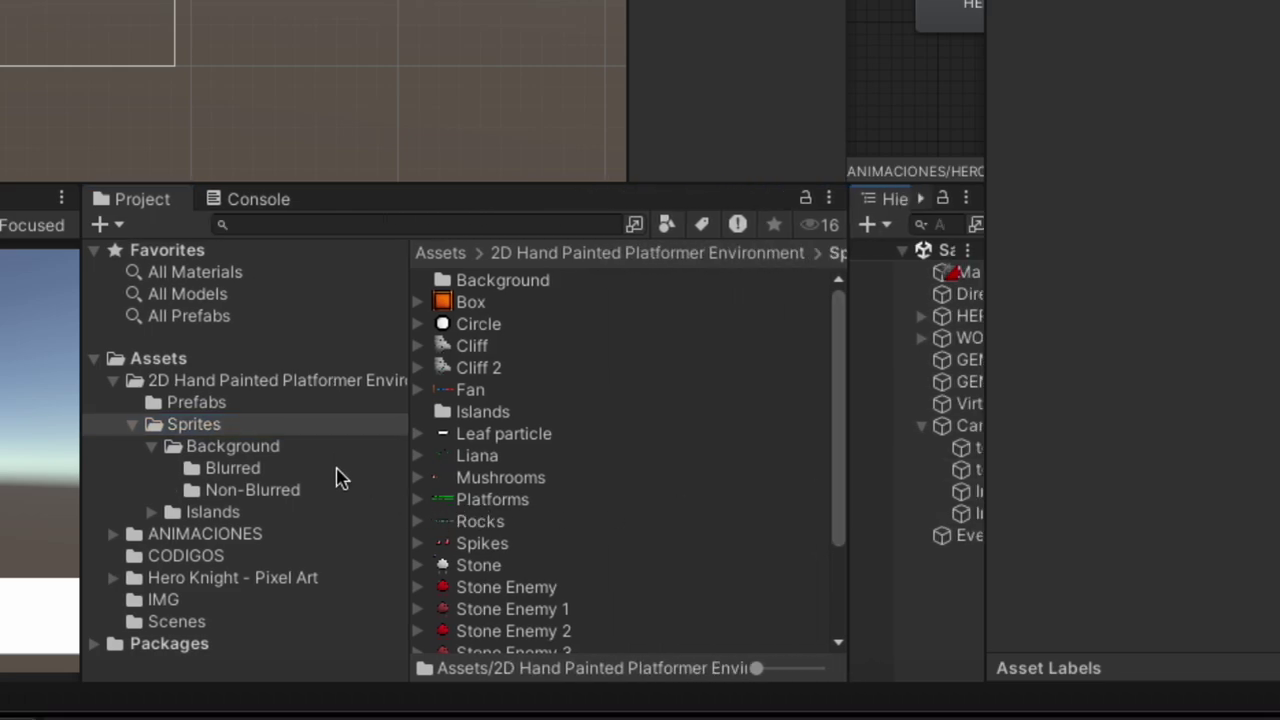
scroll(500, 497, down, 4)
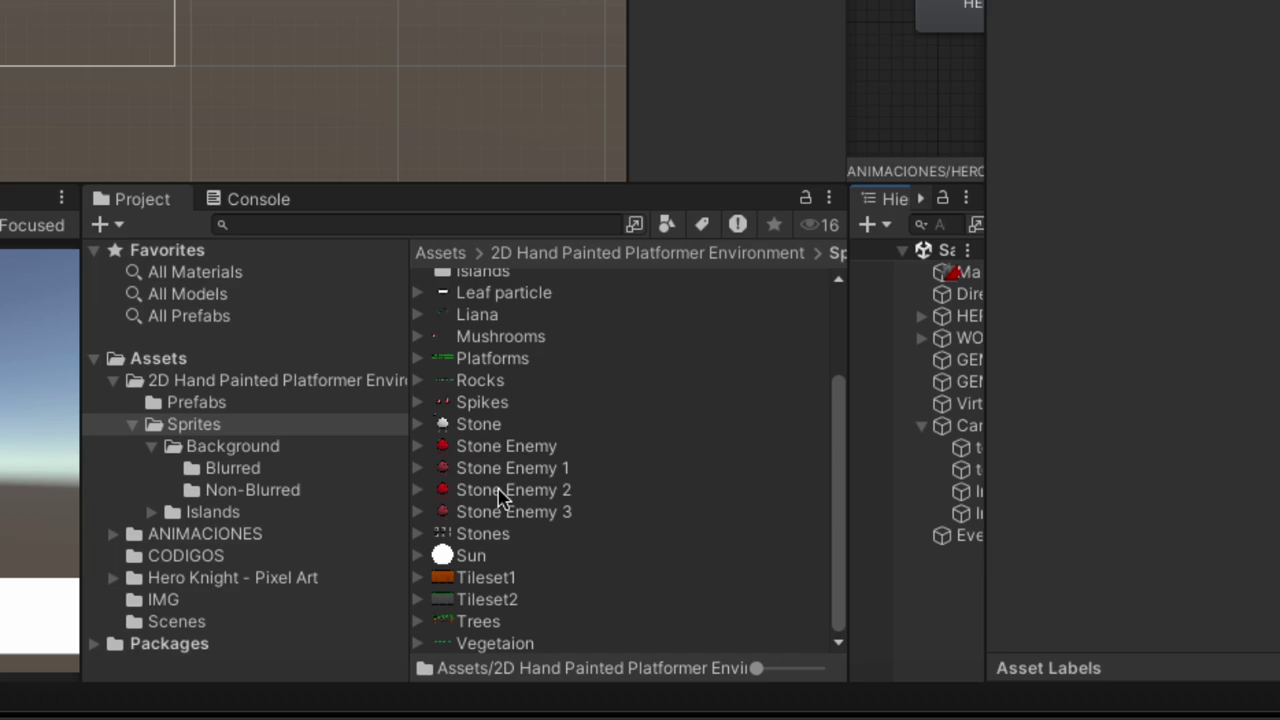
click(476, 579)
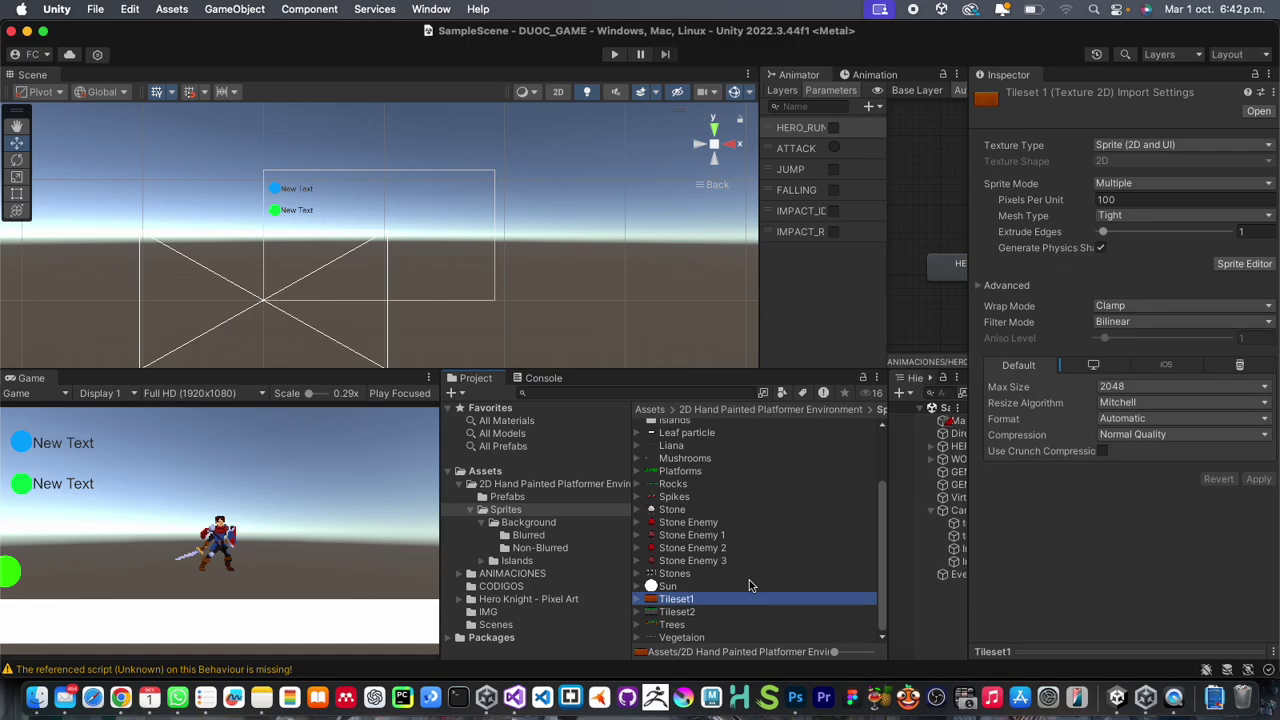
Expand Tileset1 and inspect its first and last tiles, then the Tileset2 sheet
click(637, 599)
click(688, 611)
scroll(693, 609, down, 3)
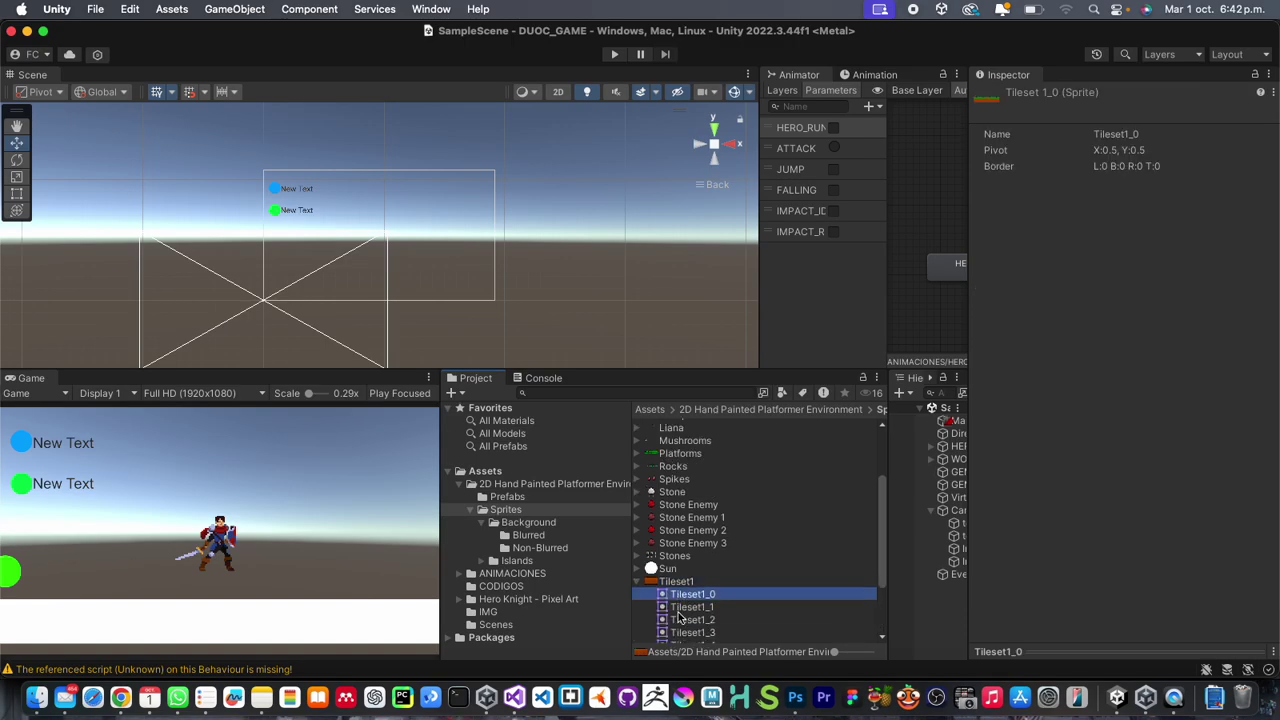
click(692, 598)
click(677, 611)
Preview the Trees sprite sheet in the Inspector, then collapse the Sprites and pack folders
click(672, 624)
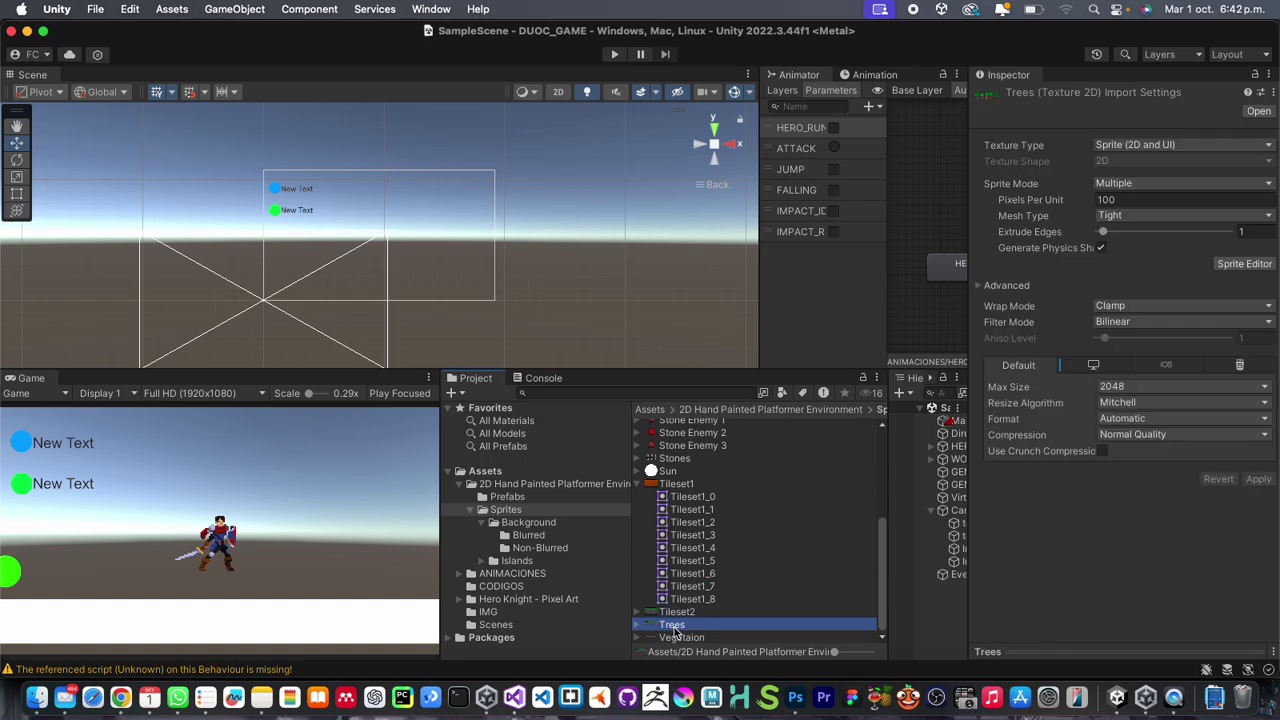
click(1100, 650)
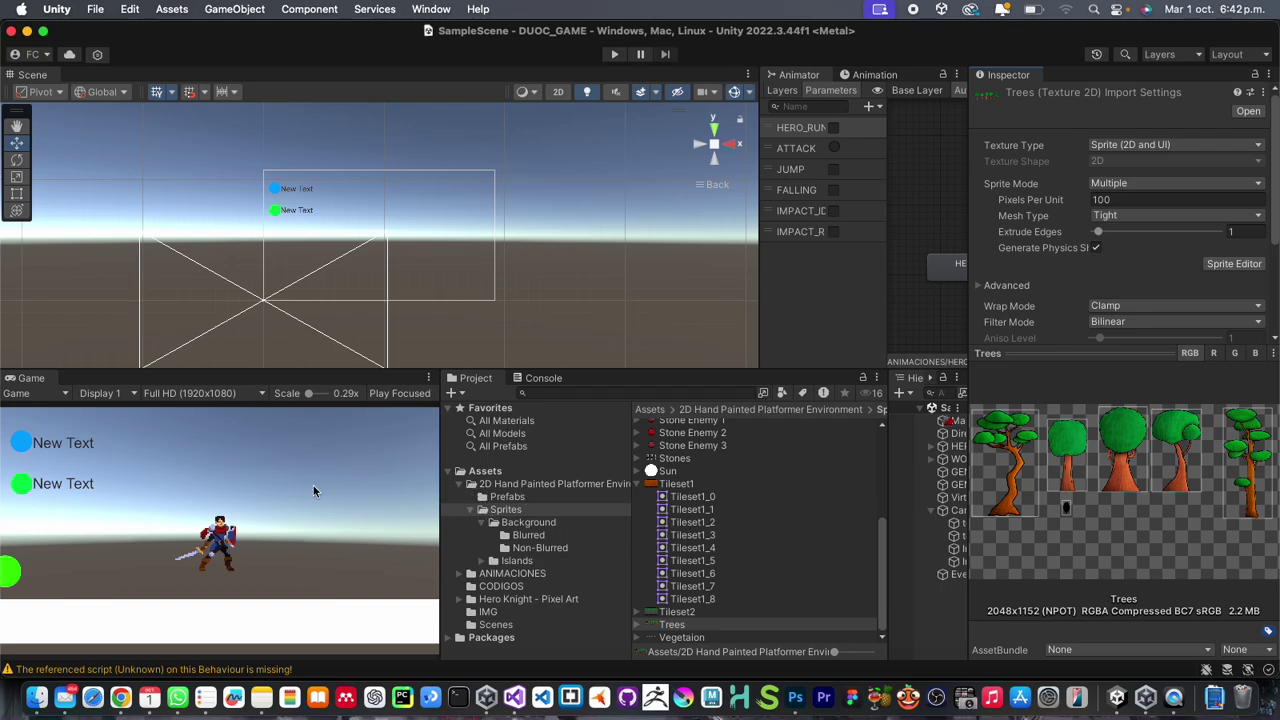
click(469, 511)
click(462, 486)
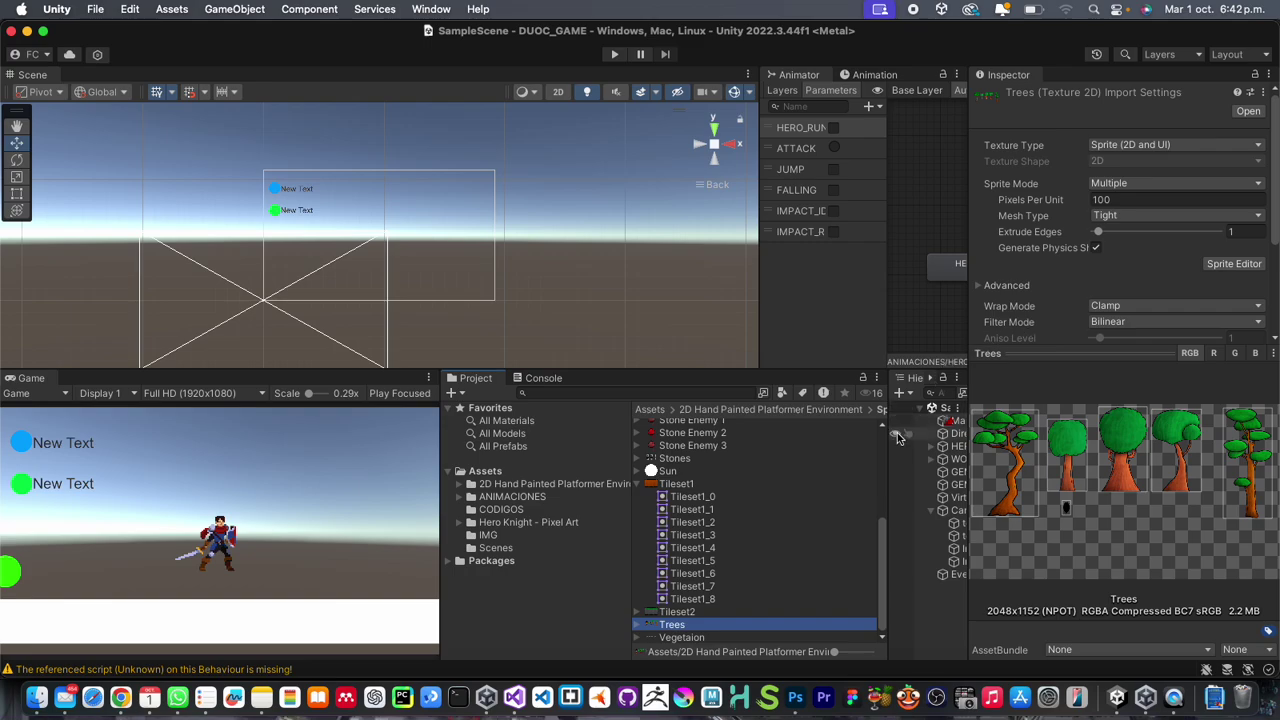
Place the Tileset1_8 tile in the scene as a trial, frame it, then delete it
drag(895, 437, 762, 440)
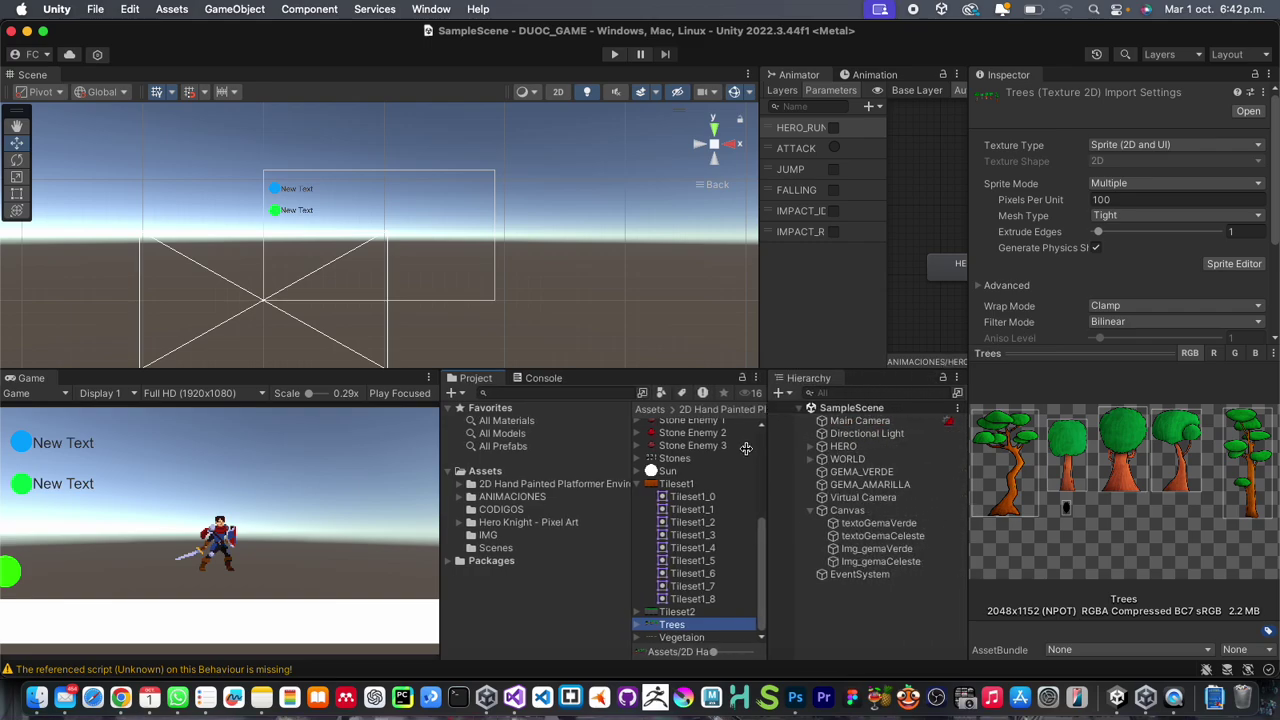
click(807, 510)
drag(668, 599, 845, 562)
middle_drag(305, 286, 342, 263)
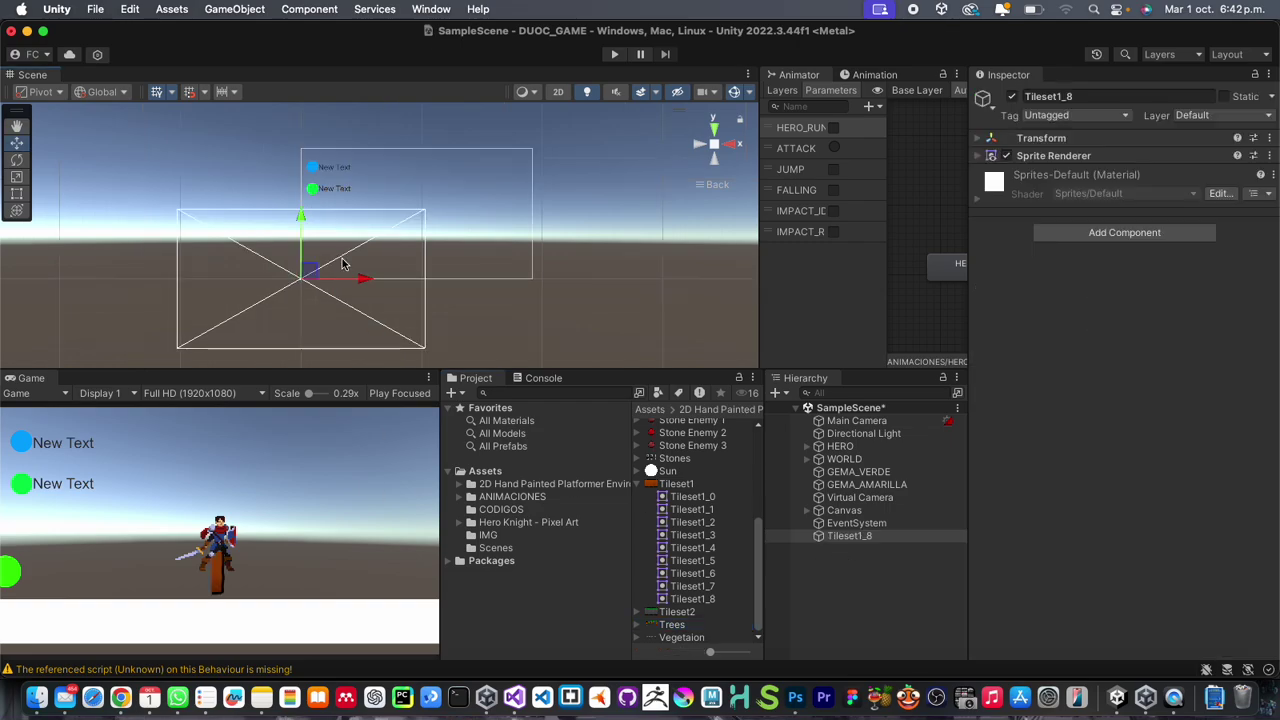
key(f)
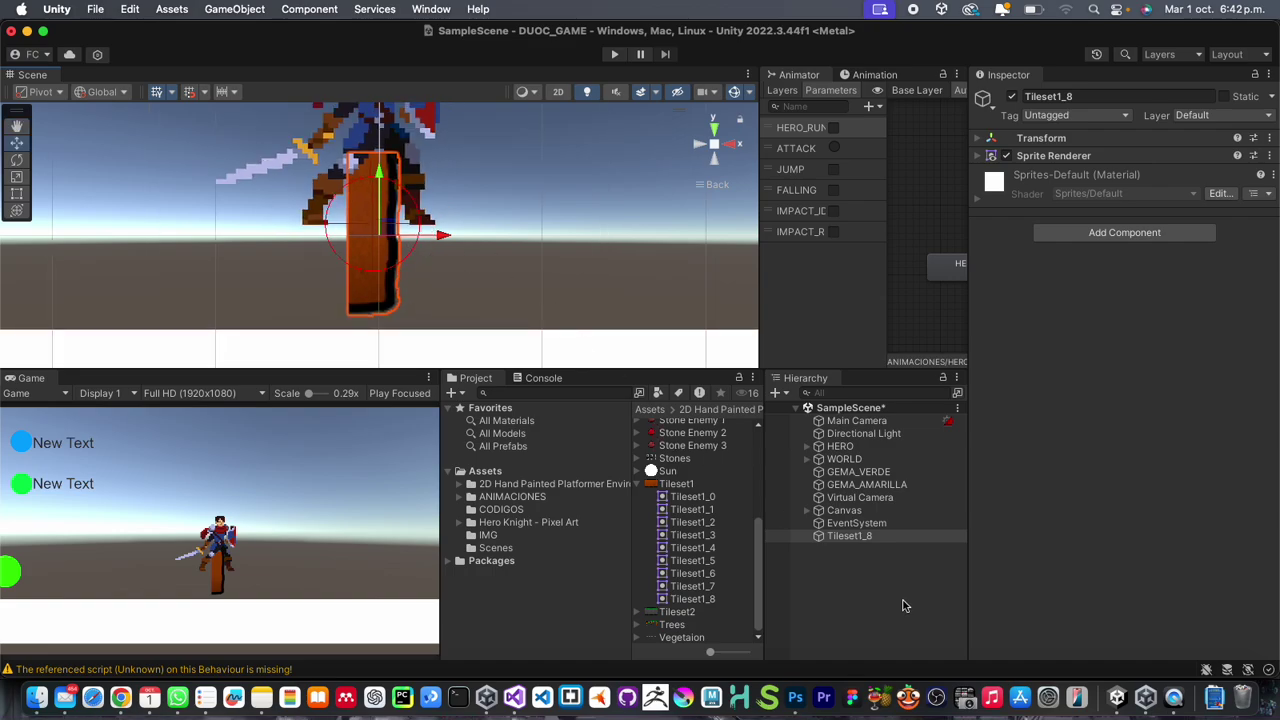
key(Delete)
Review the Tileset1 tiles, then expand Trees into Trees_0–Trees_5 and select Trees_3
click(695, 535)
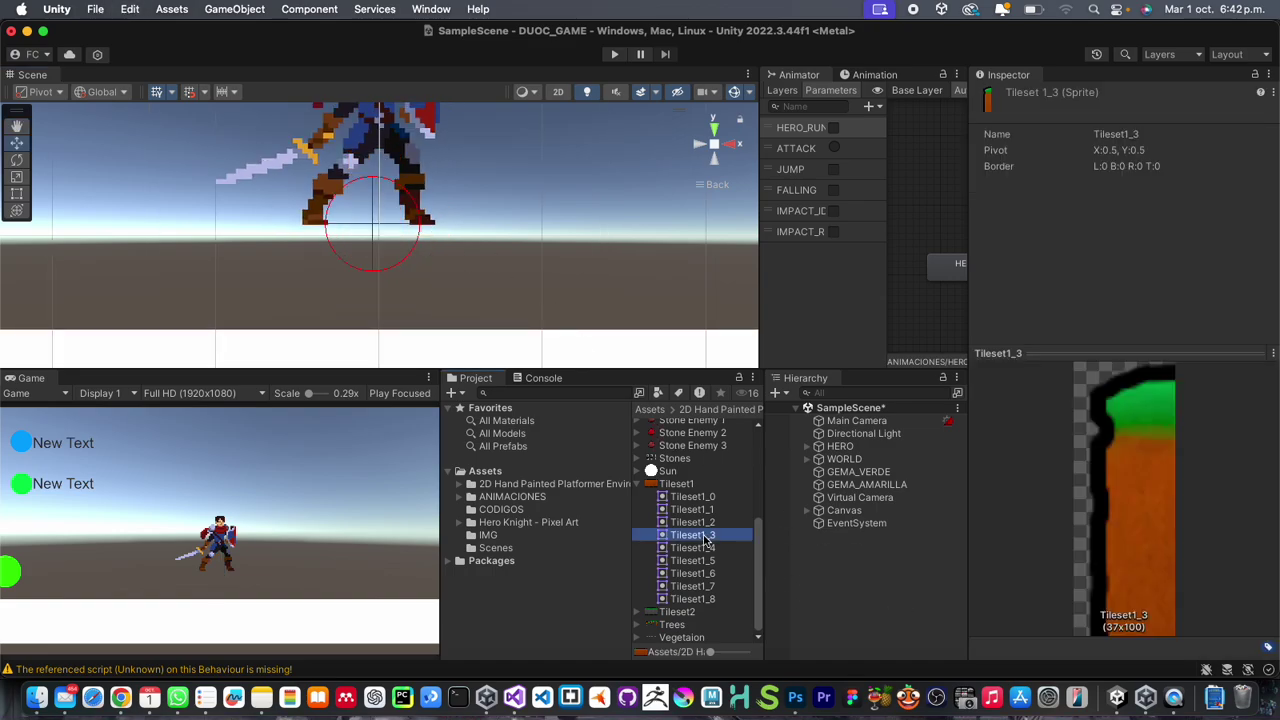
click(695, 522)
click(695, 497)
click(684, 487)
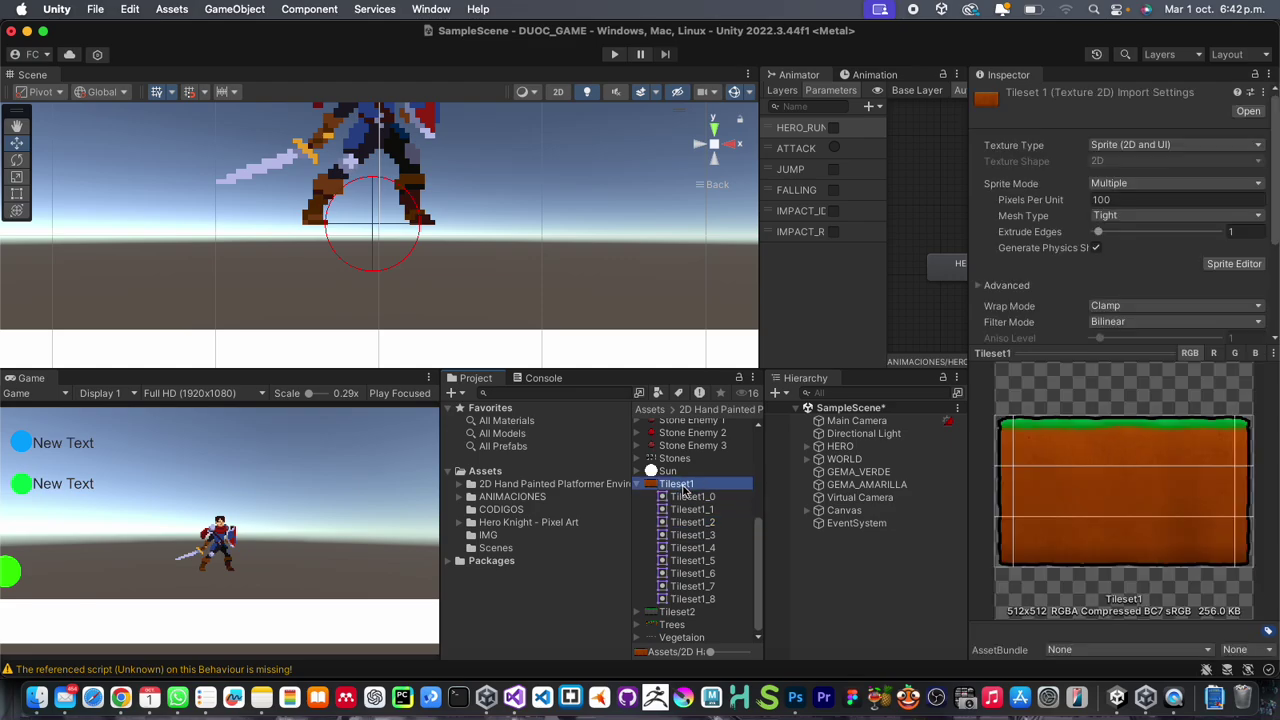
click(674, 625)
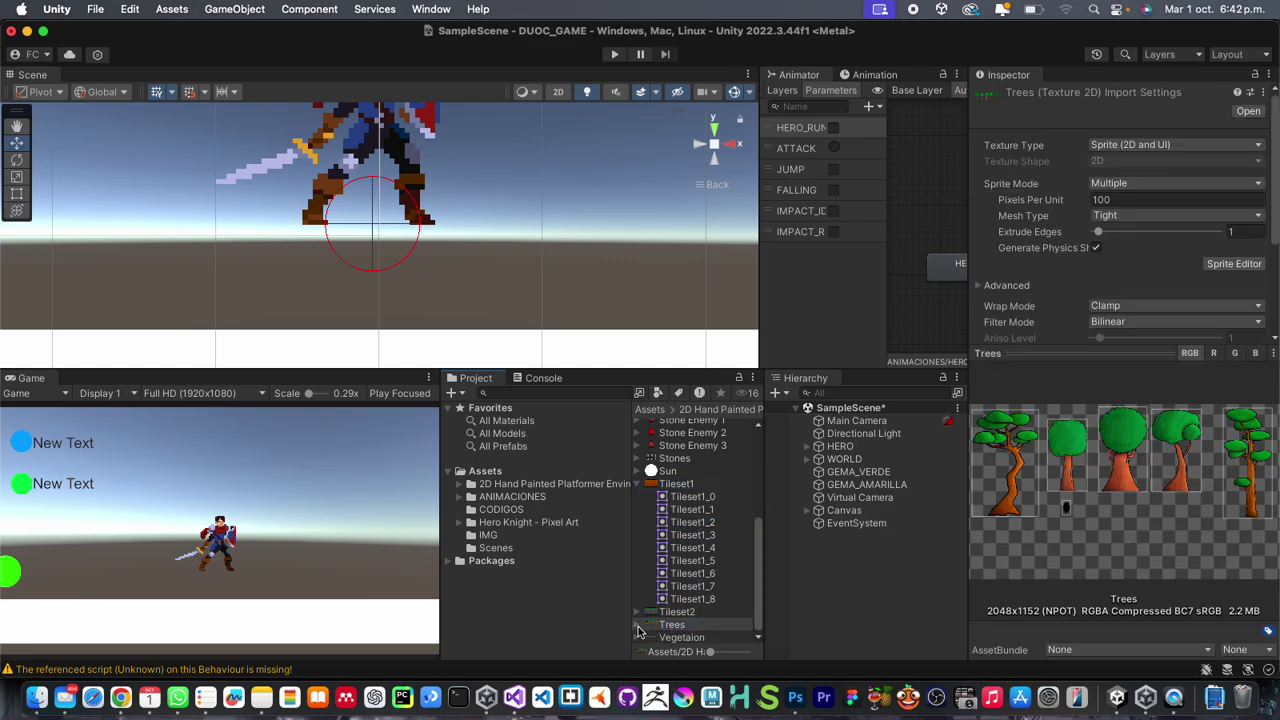
click(636, 625)
click(688, 598)
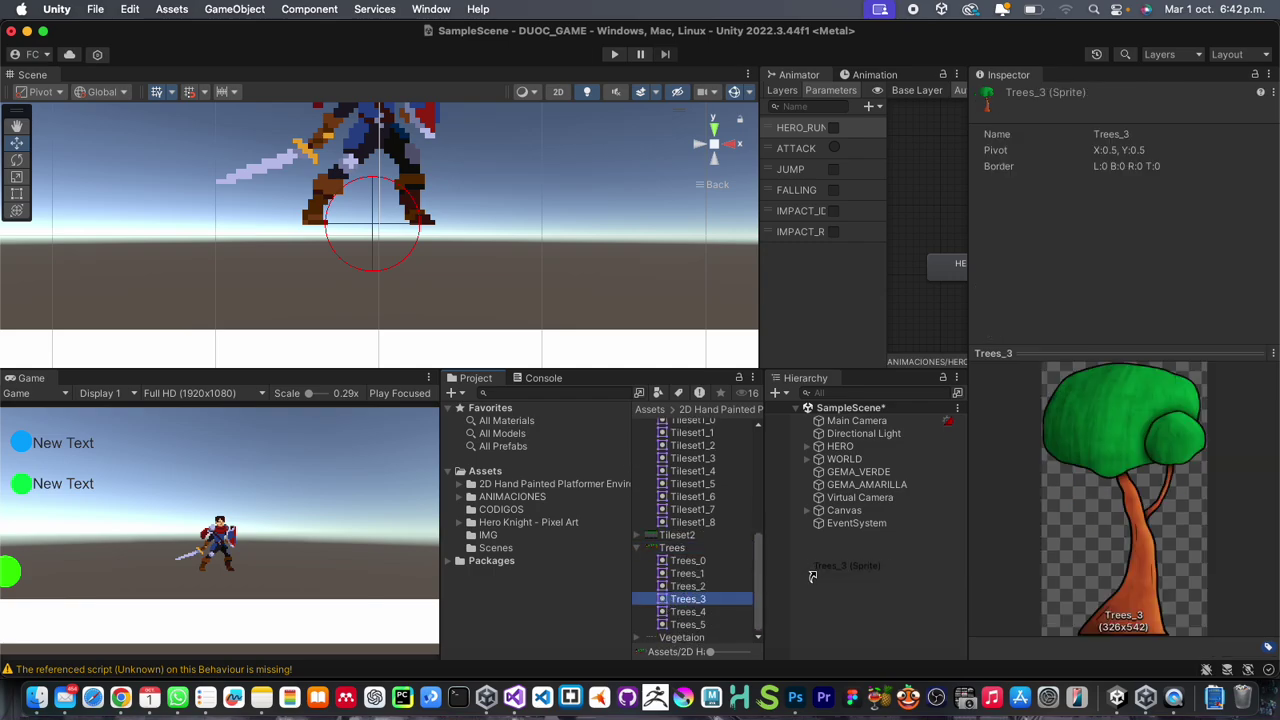
Drag Trees_3 into the scene and move it up and right onto the upper white platform
drag(812, 575, 833, 568)
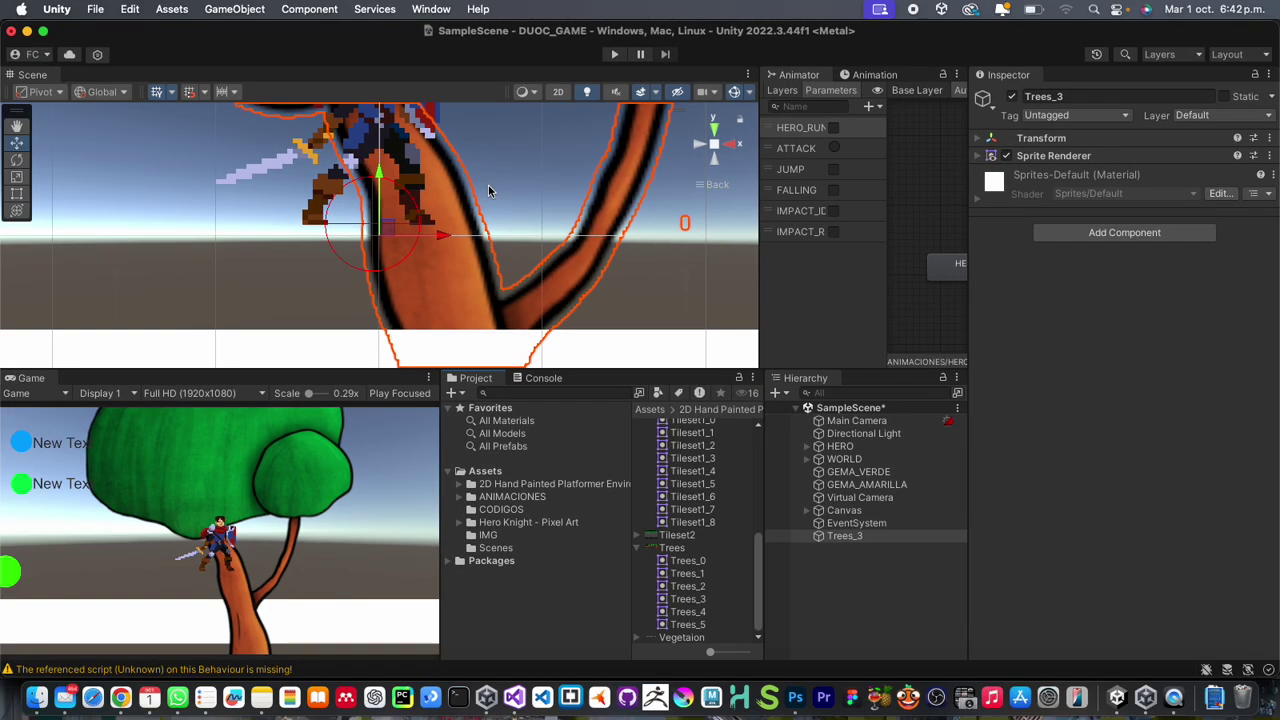
key(f)
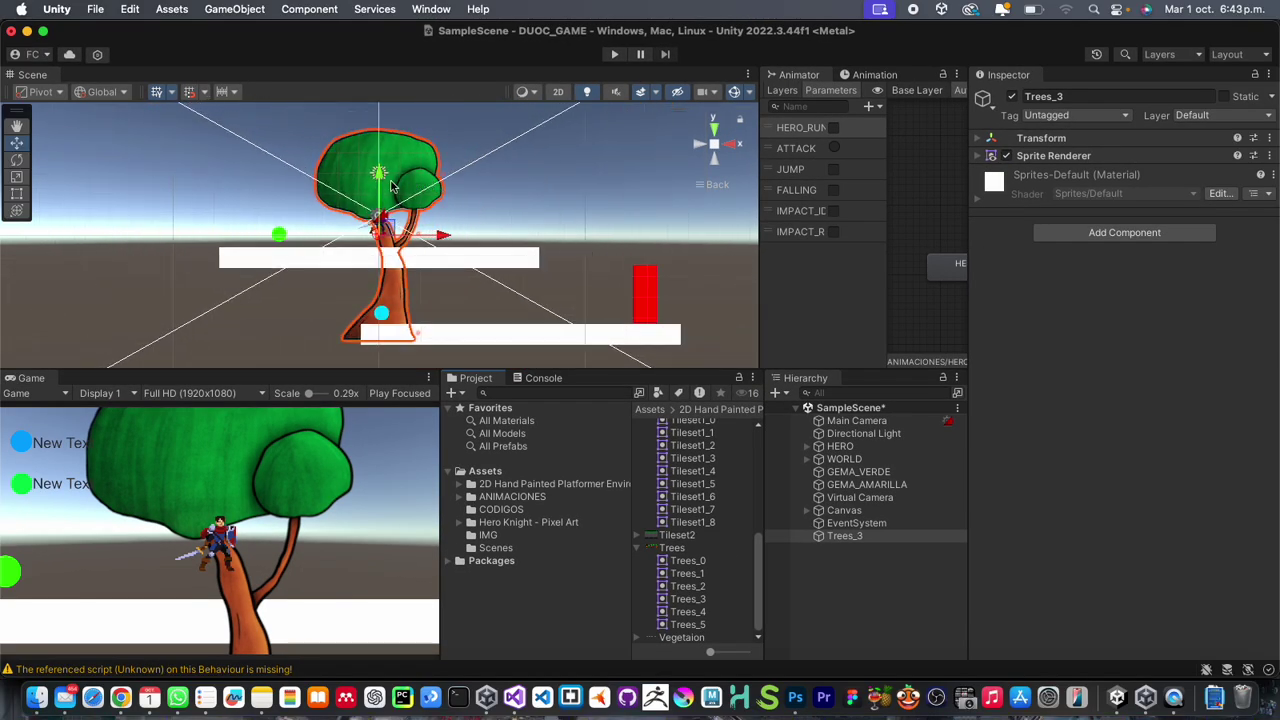
drag(392, 186, 386, 91)
drag(437, 147, 527, 148)
key(e)
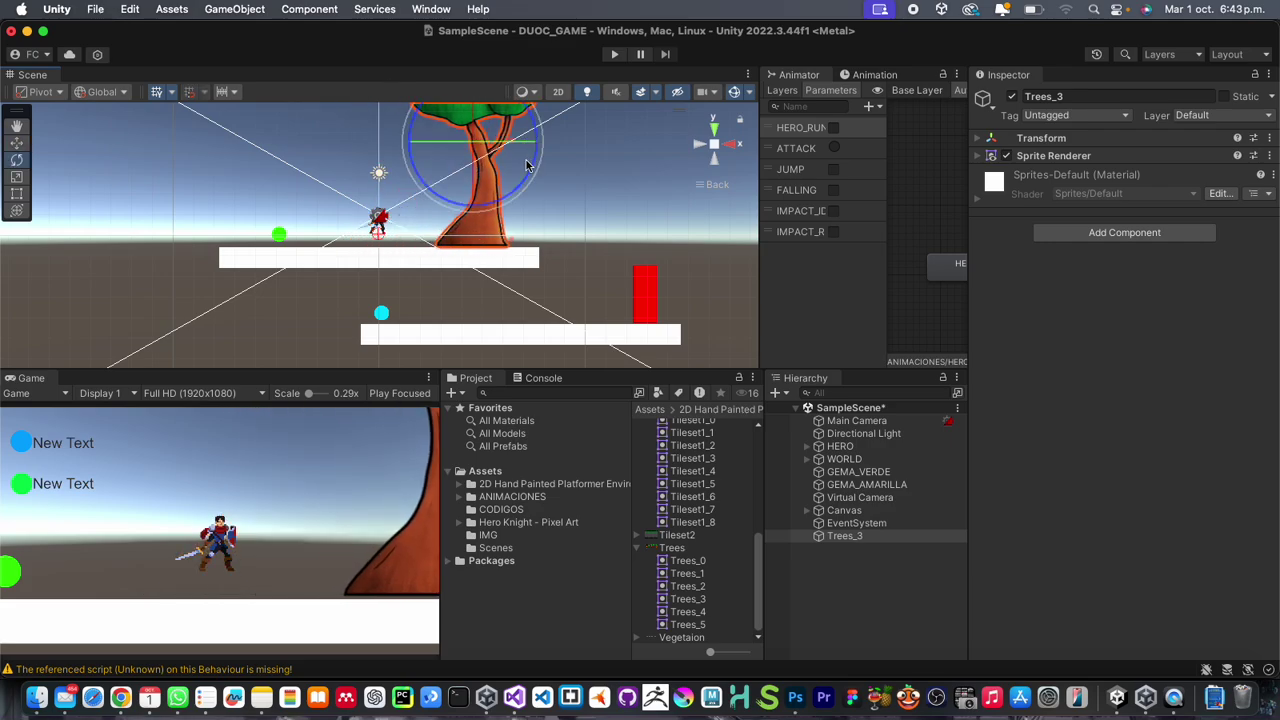
key(r)
key(w)
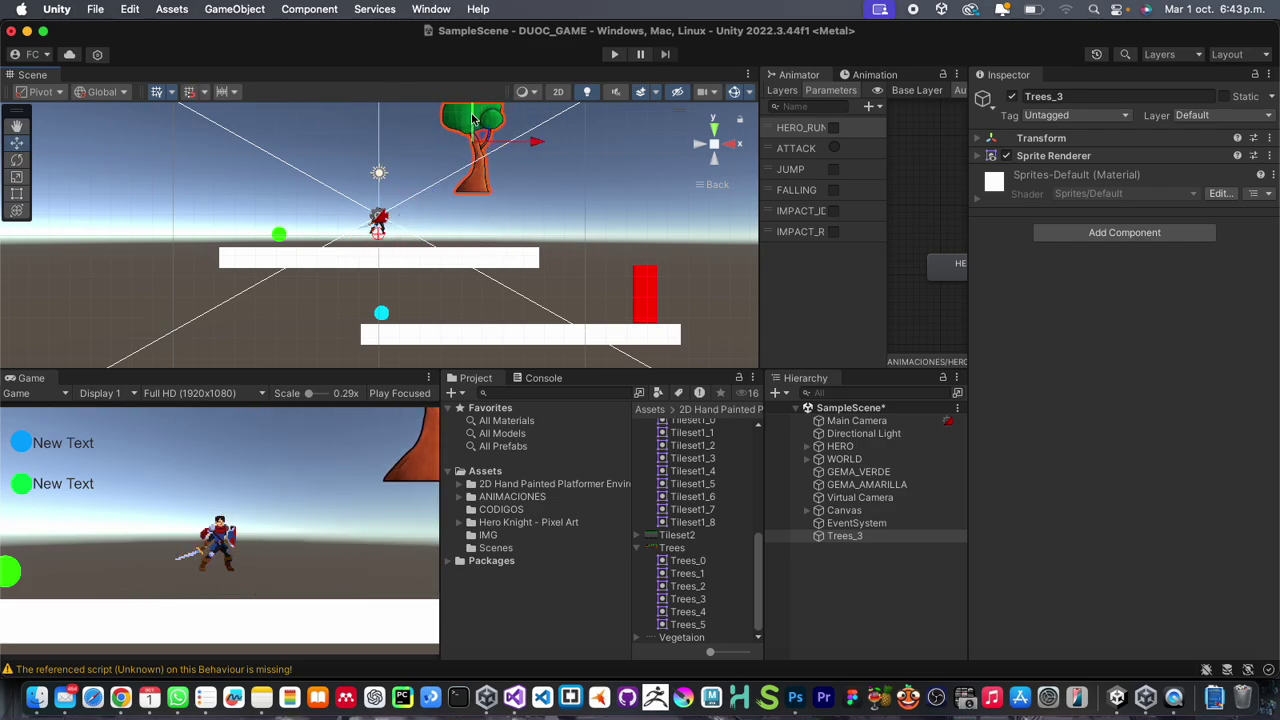
drag(474, 135, 476, 174)
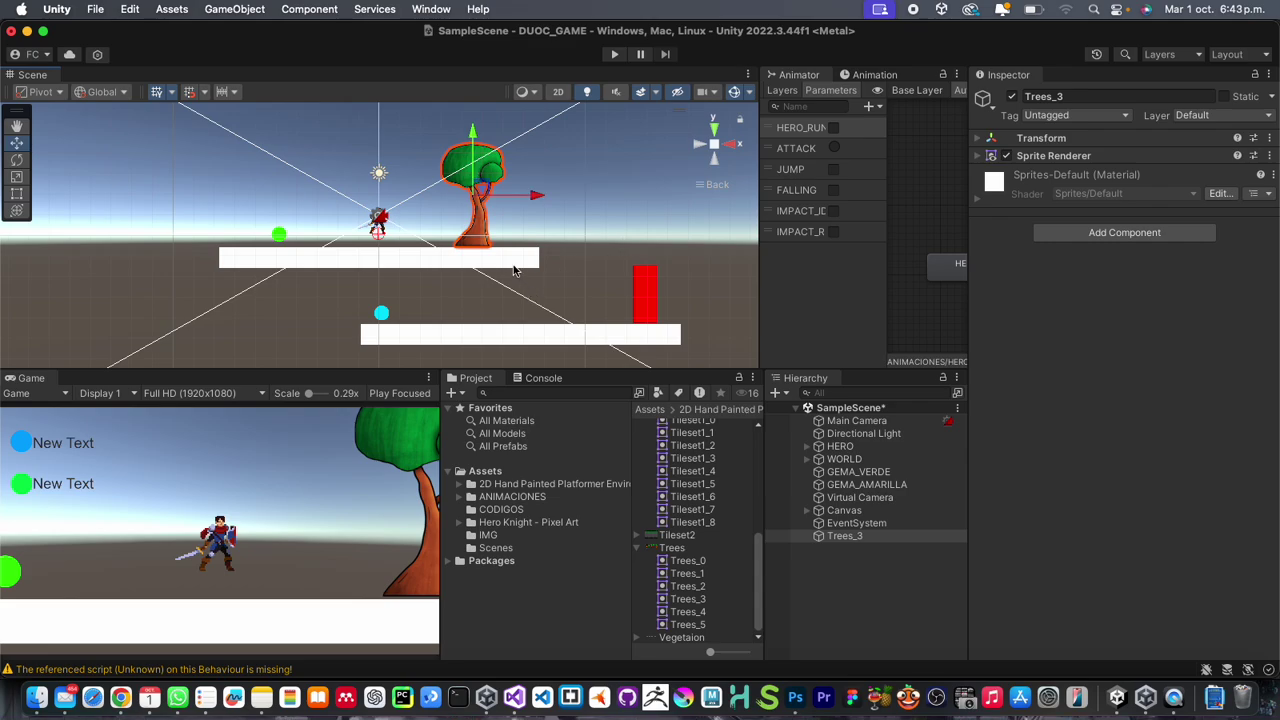
drag(474, 134, 475, 140)
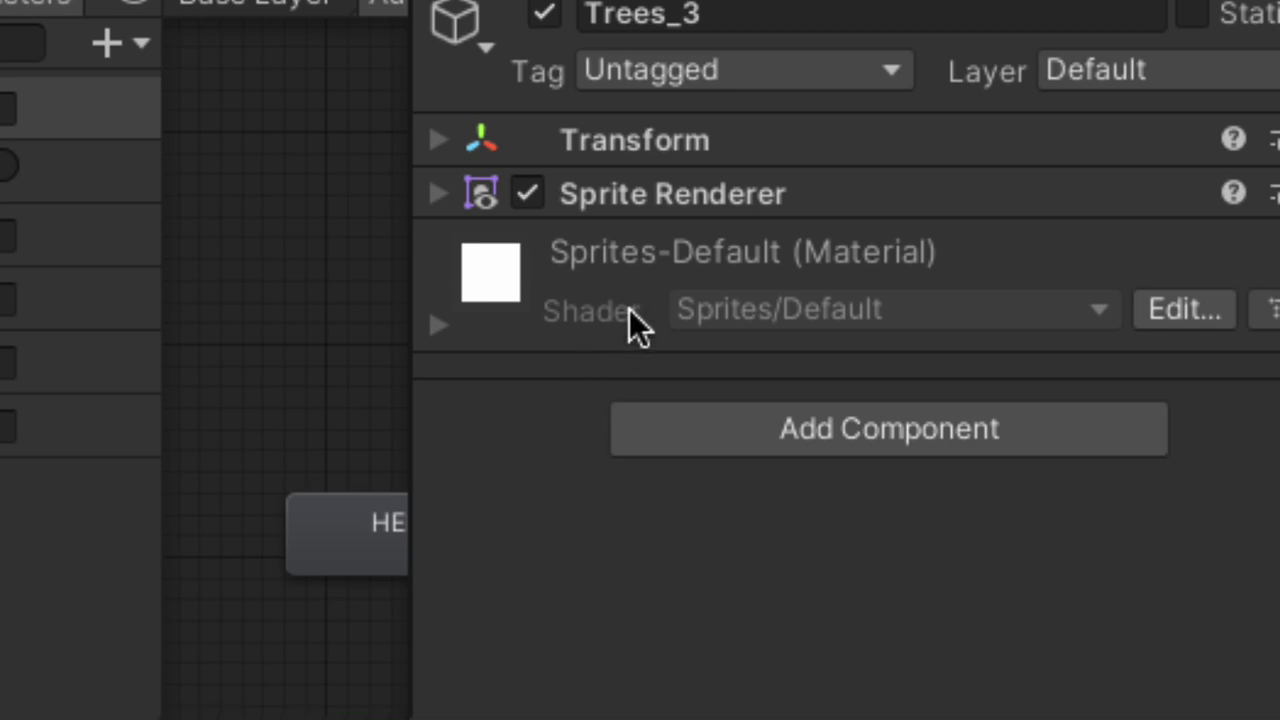
click(430, 194)
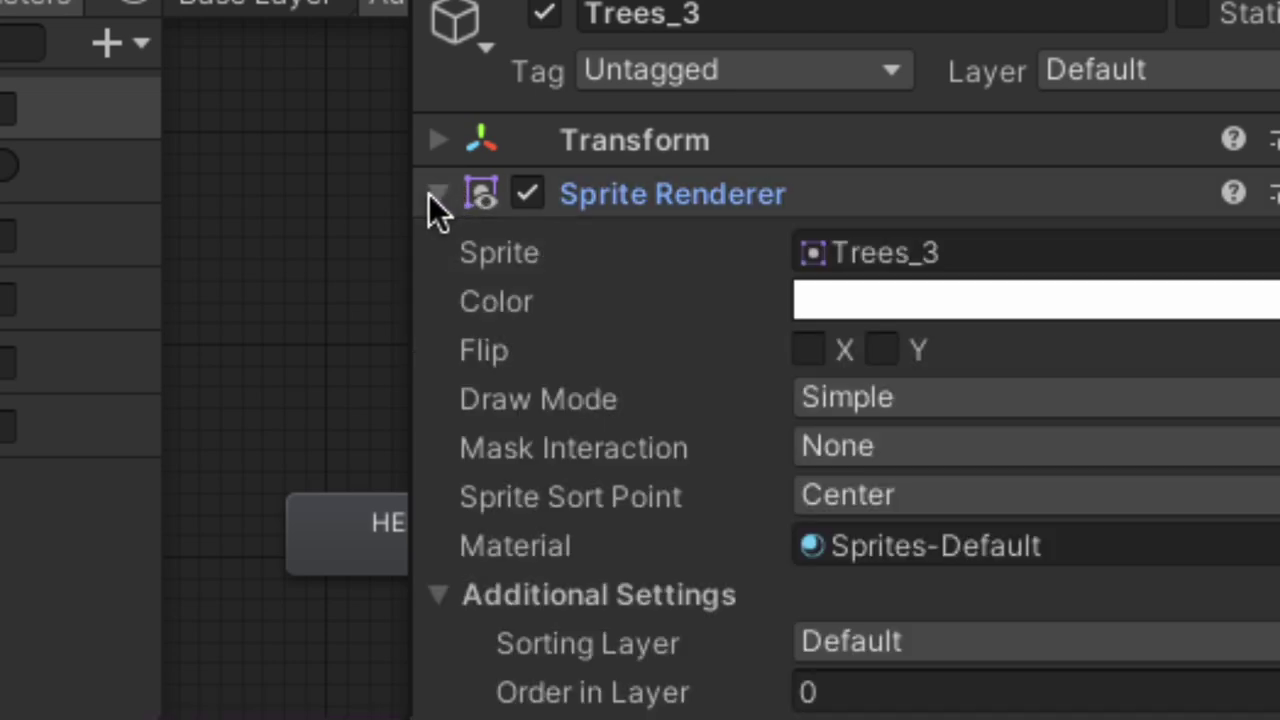
click(430, 194)
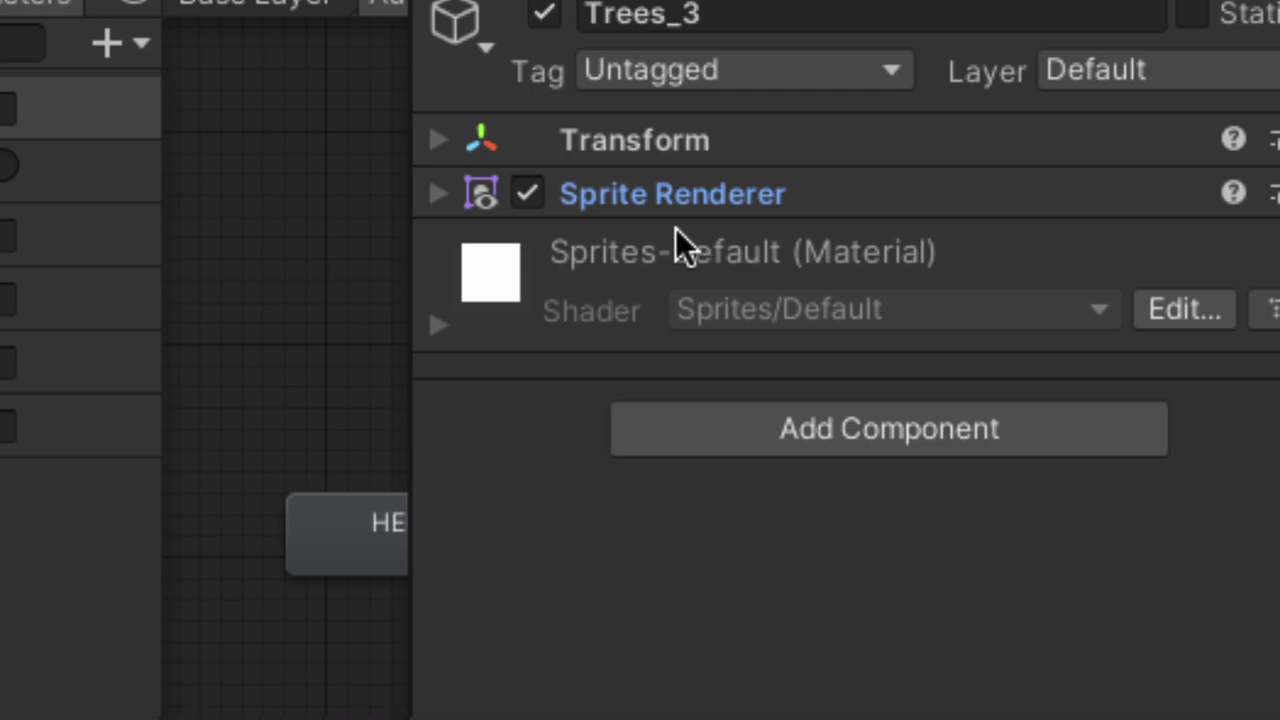